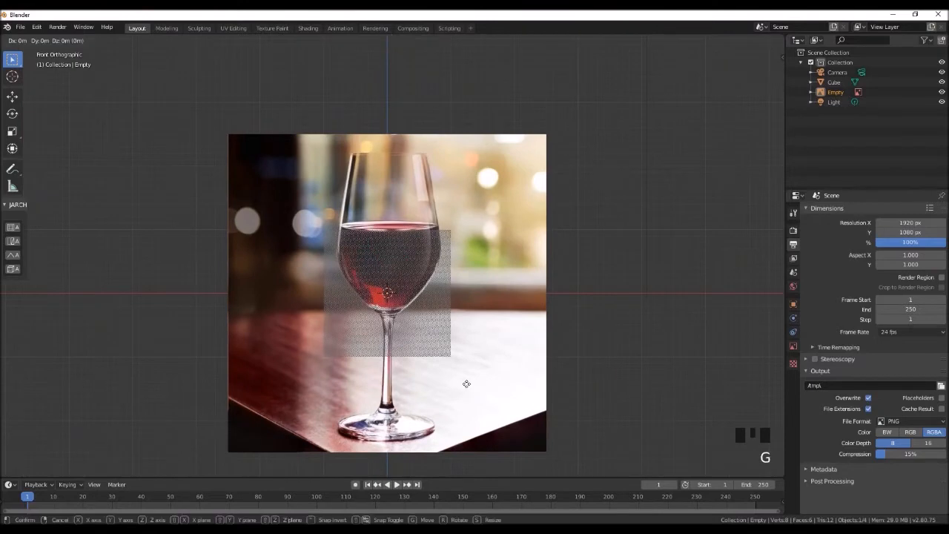
# - Place the reference image with the glass foot at the origin, and raise the cube's bottom vertices 1 m along Z
pyautogui.click(482, 252)
pyautogui.click(379, 341)
pyautogui.press('Tab')
pyautogui.moveTo(294, 380); pyautogui.dragTo(492, 350)
pyautogui.write('gz')
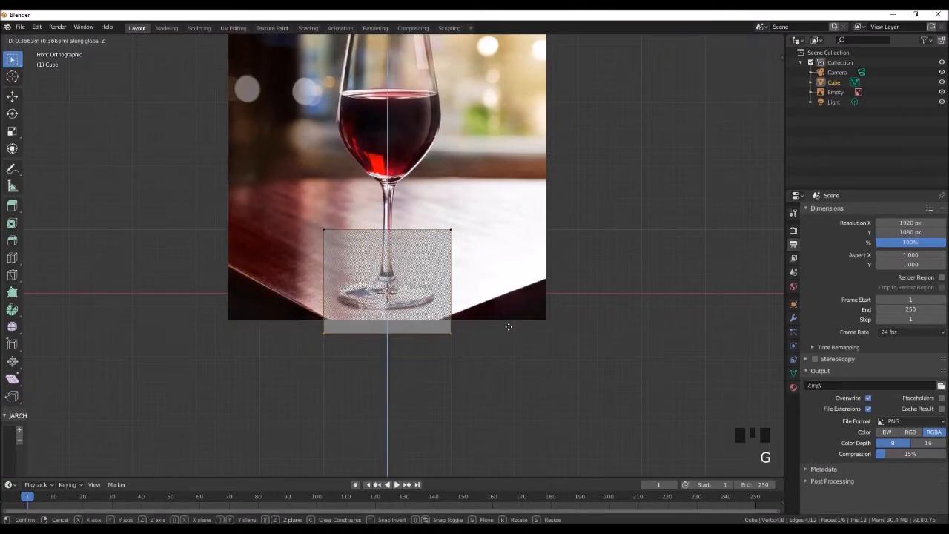
pyautogui.write('1')
pyautogui.press('Return')
# - Scale the cube's bottom vertices to about 0.763 to match the width of the glass foot in the reference
pyautogui.scroll(2, 501, 365)
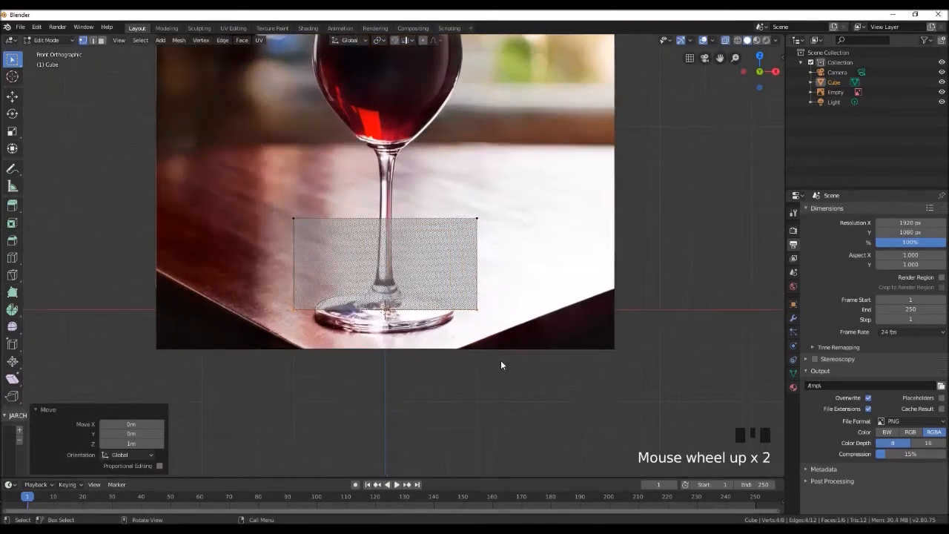
pyautogui.scroll(1, 501, 364)
pyautogui.keyDown('shift'); pyautogui.moveTo(538, 301); pyautogui.dragTo(542, 409, button='middle'); pyautogui.keyUp('shift')
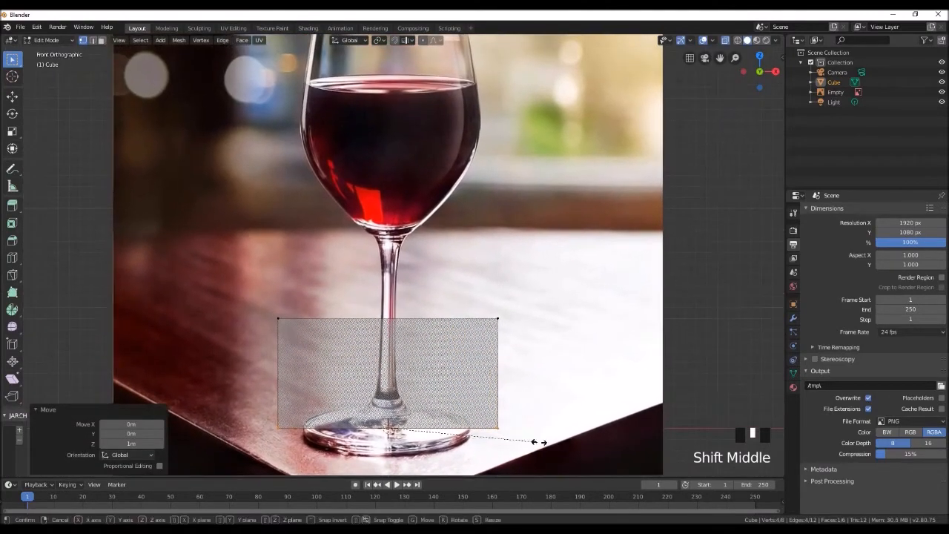
pyautogui.press('s')
pyautogui.click(503, 441)
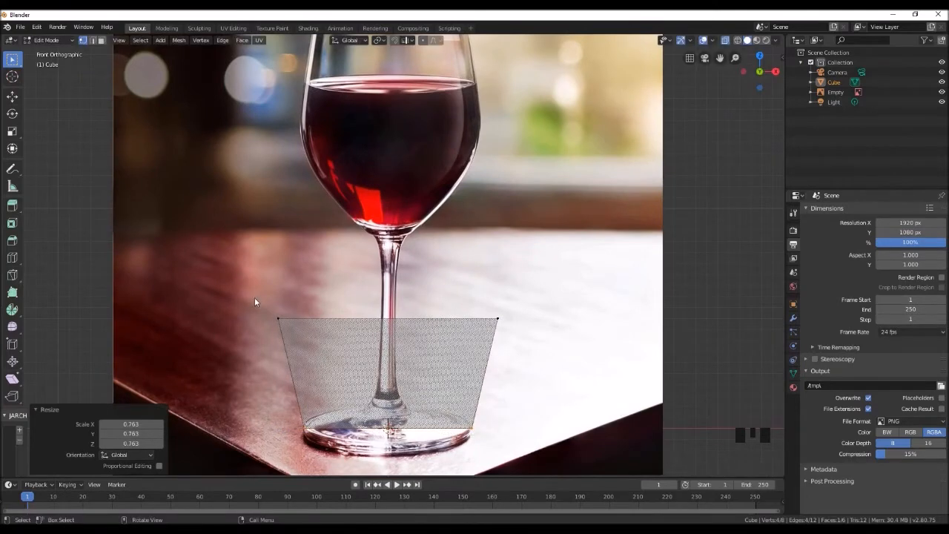
# - Lower the cube's top about 0.816 m along Z to the foot's upper edge and scale it to about 0.194
pyautogui.click(545, 342)
pyautogui.press('g')
pyautogui.press('z')
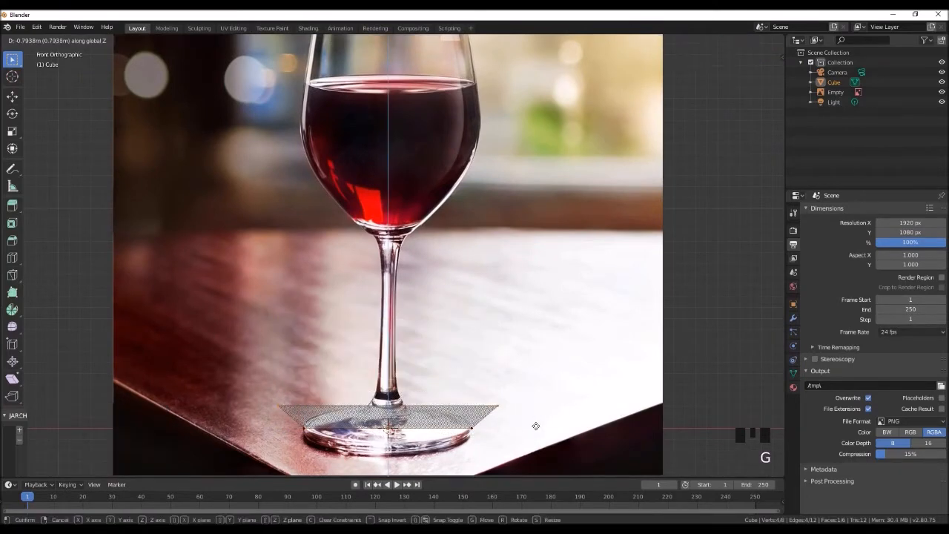
pyautogui.click(538, 432)
pyautogui.press('s')
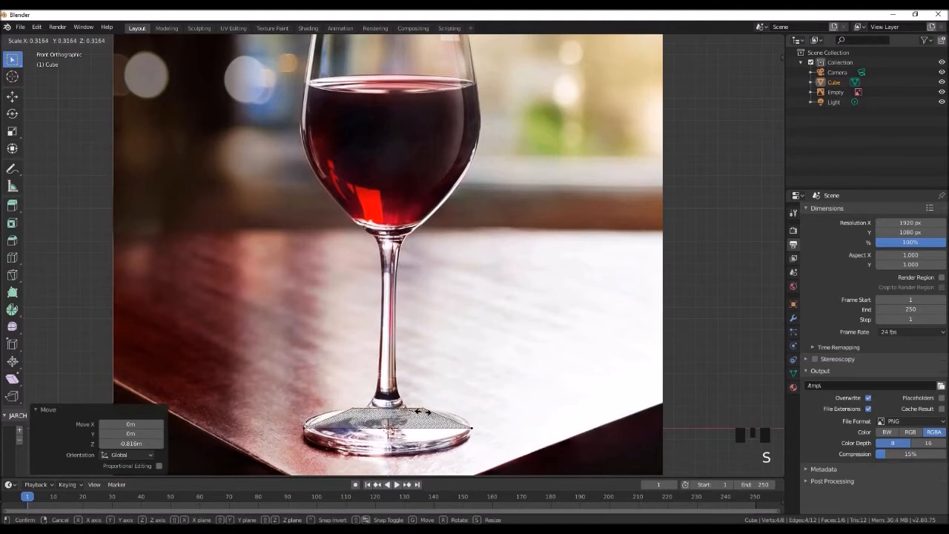
pyautogui.click(410, 409)
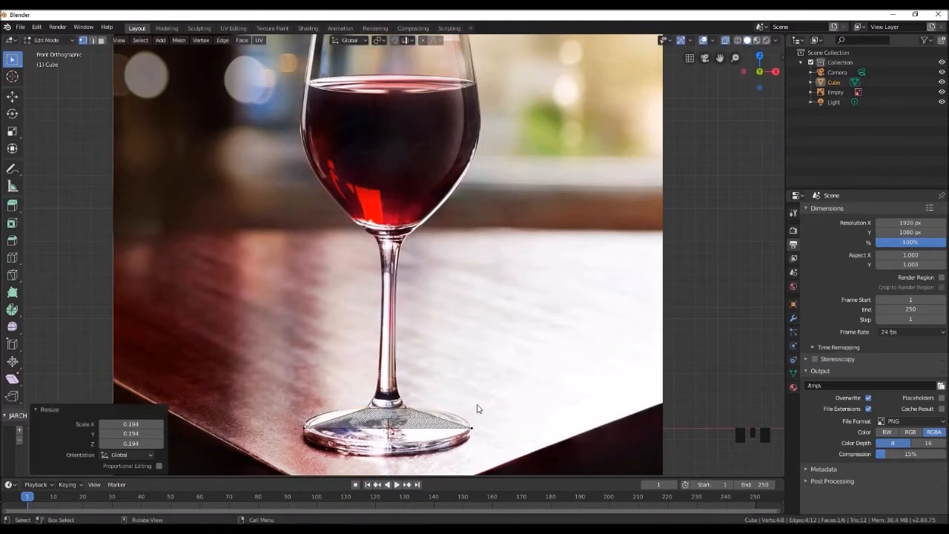
# - Extrude the foot's top face up 0.2 m and scale it to about 0.482 to match the stem's width
pyautogui.press('e')
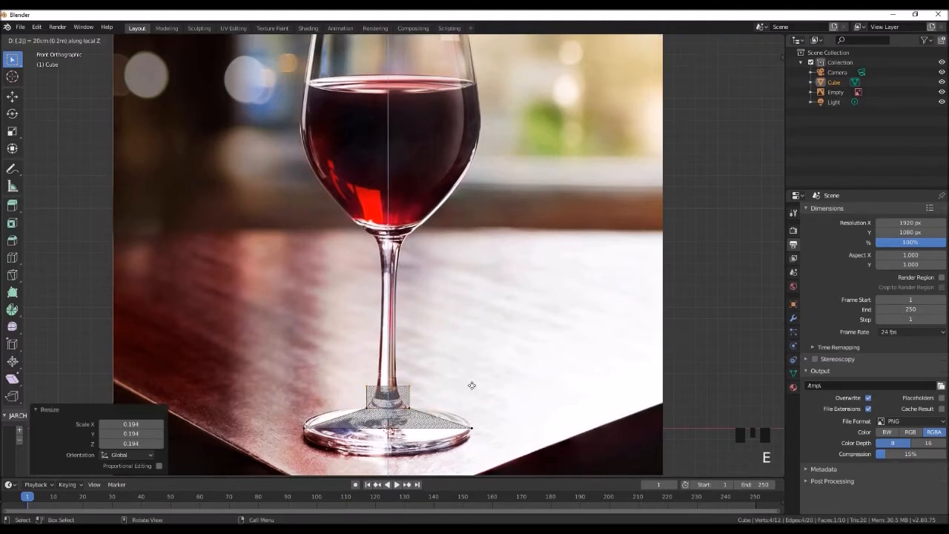
pyautogui.click(470, 385)
pyautogui.press('s')
pyautogui.click(429, 386)
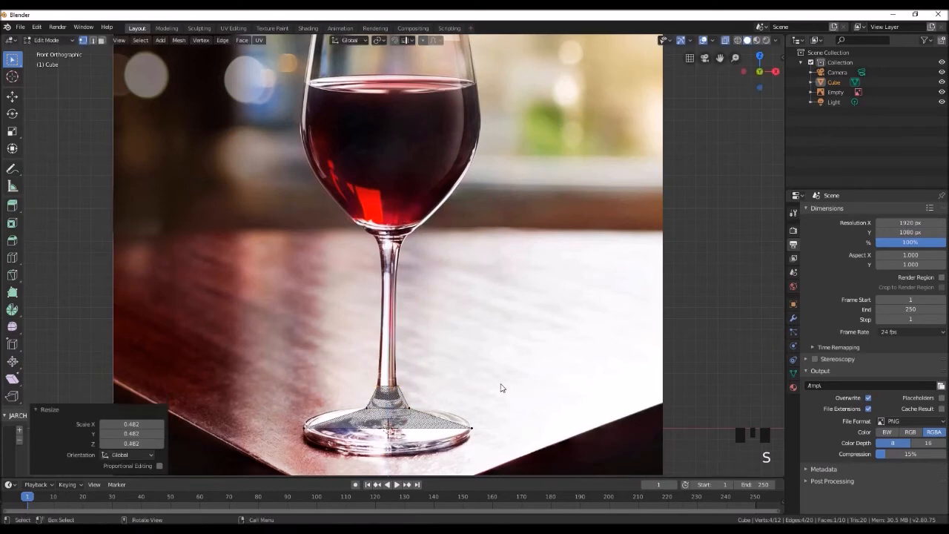
# - Extrude the stem up 1.2 m, and form its flared top with a further 0.2 m extrusion scaled by about 2.113
pyautogui.press('e')
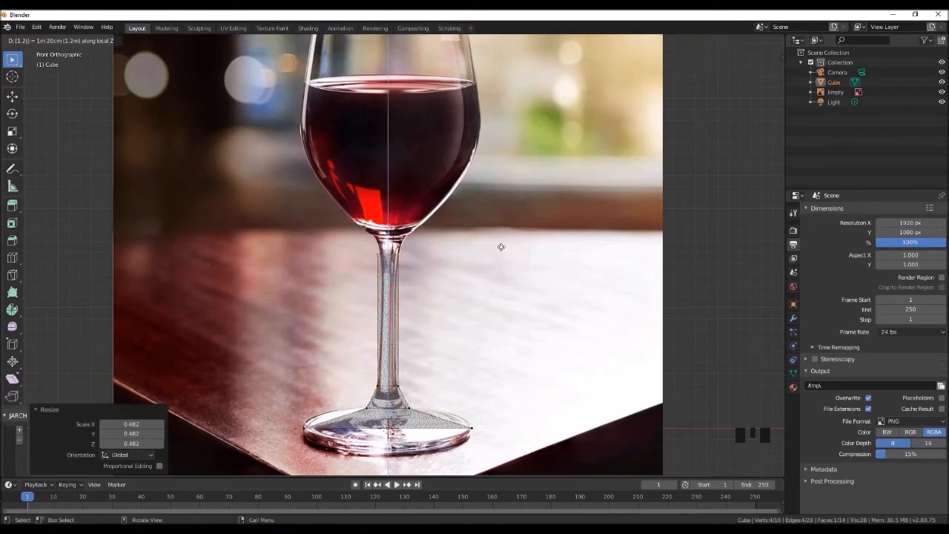
pyautogui.click(501, 250)
pyautogui.press('e')
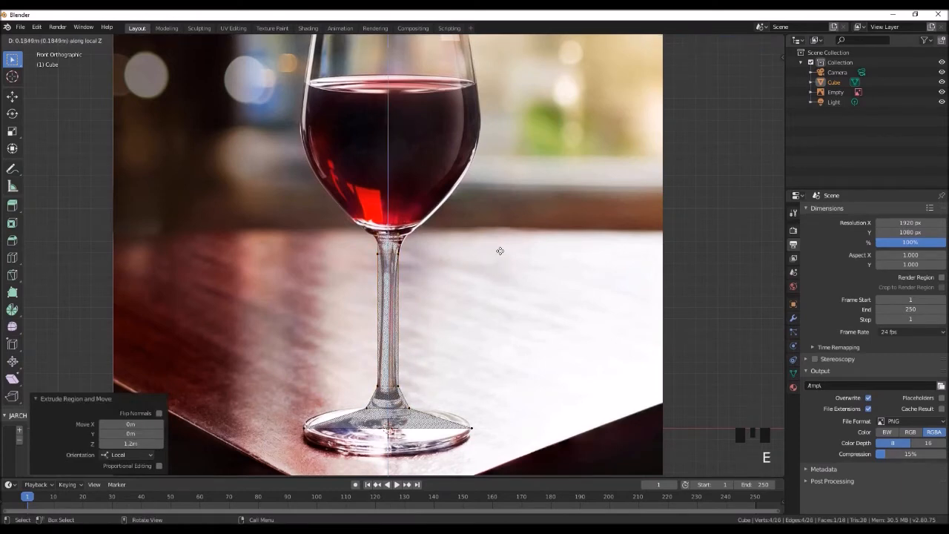
pyautogui.click(500, 255)
pyautogui.press('s')
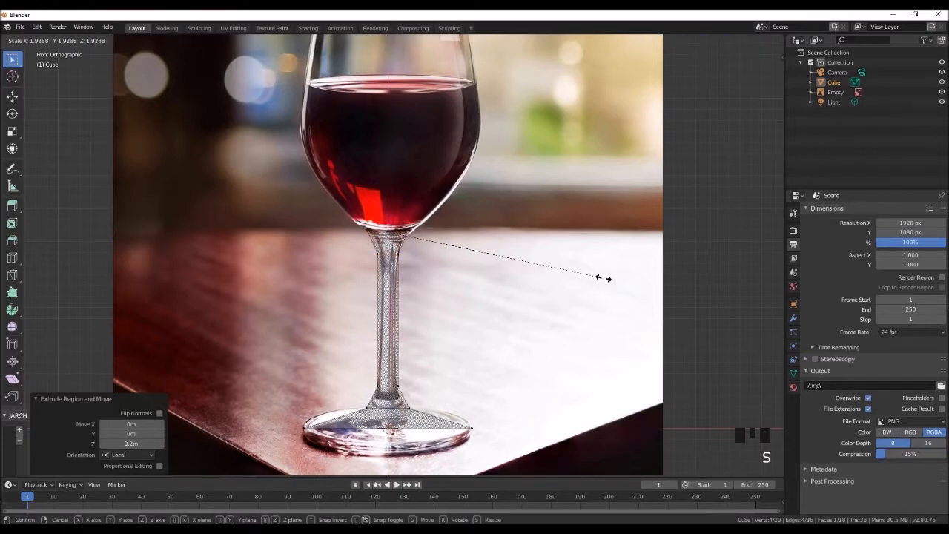
pyautogui.click(625, 283)
# - Extrude the stem's top face up about 2.48 m to the glass rim and divide the new section with three evenly spaced loop cuts
pyautogui.scroll(-1, 528, 296)
pyautogui.keyDown('shift'); pyautogui.moveTo(512, 259); pyautogui.dragTo(515, 312, button='middle'); pyautogui.keyUp('shift')
pyautogui.press('e')
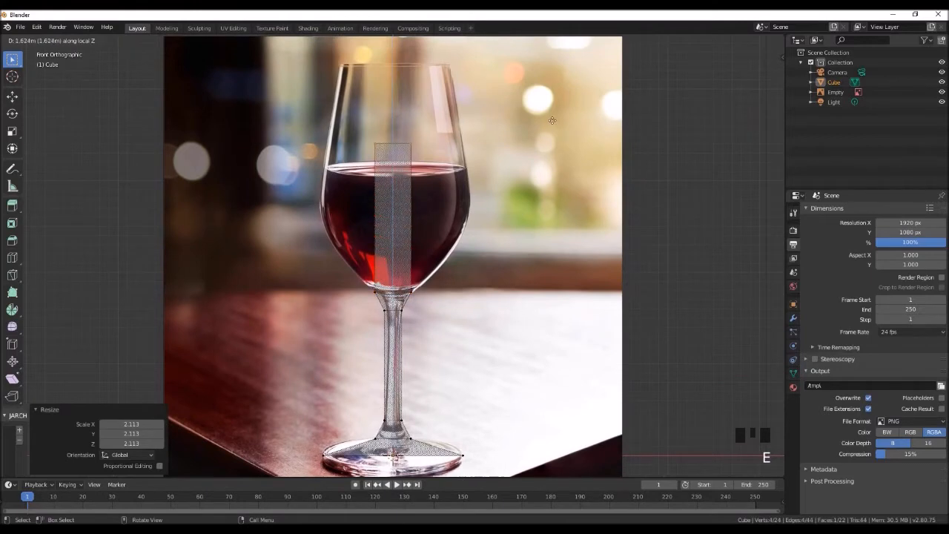
pyautogui.click(565, 89)
pyautogui.hotkey('ctrl', 'r')
pyautogui.scroll(2, 397, 208)
pyautogui.click(397, 207)
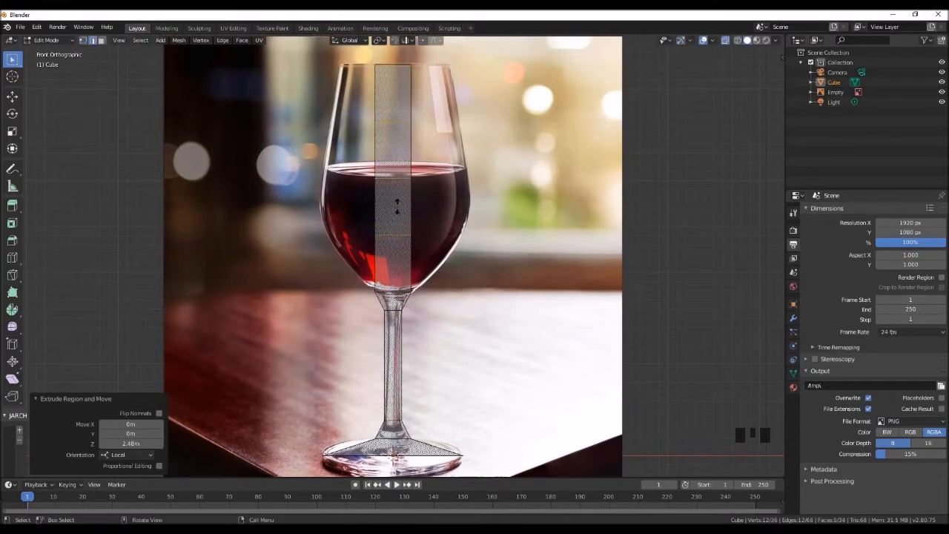
pyautogui.click(397, 205)
# - Scale the bowl's middle edge loop by about 4.054 and widen the lower loop to match the glass outline
pyautogui.keyDown('alt'); pyautogui.click(392, 178); pyautogui.keyUp('alt')
pyautogui.press('s')
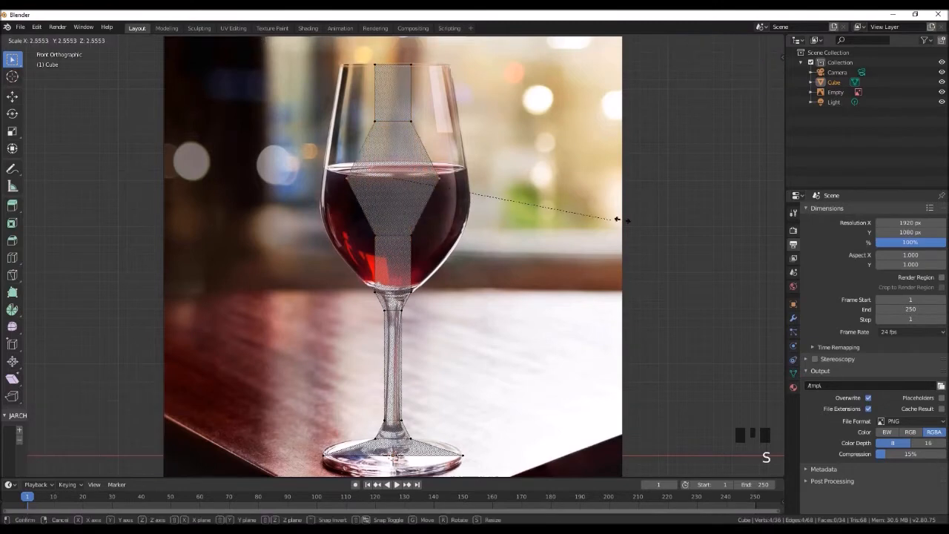
pyautogui.click(736, 262)
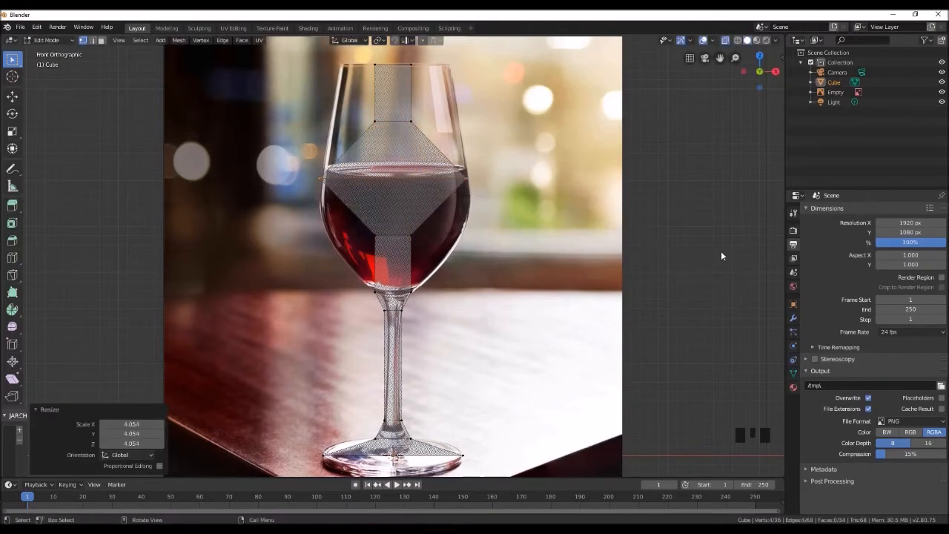
pyautogui.click(354, 234)
pyautogui.press('s')
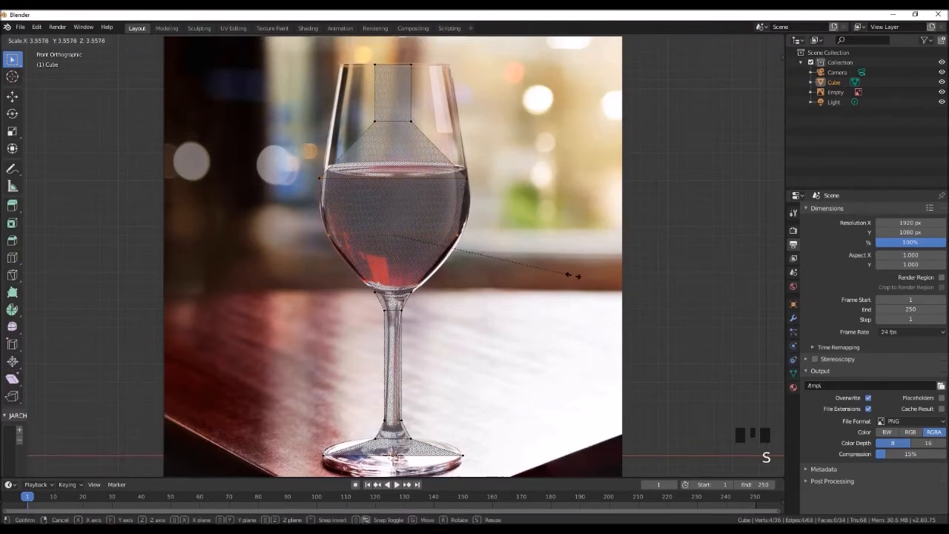
pyautogui.click(582, 279)
# - Widen the bowl's upper edge loop to the glass outline and scale the rim by about 2.948
pyautogui.click(443, 121)
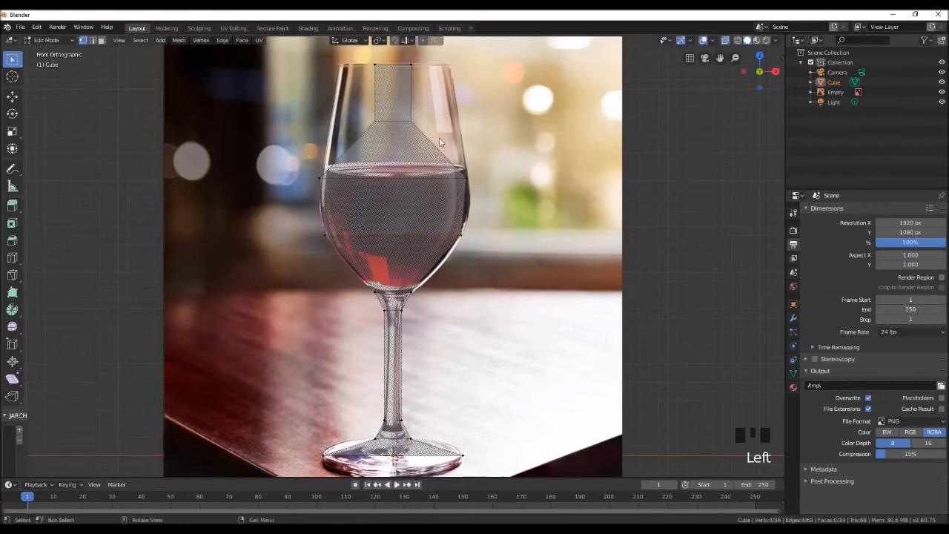
pyautogui.press('s')
pyautogui.click(561, 164)
pyautogui.click(437, 74)
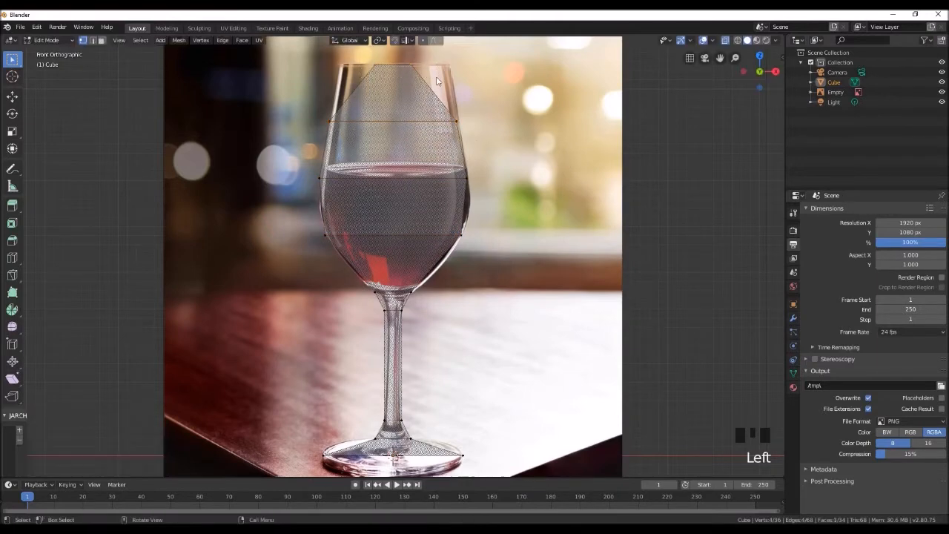
pyautogui.press('s')
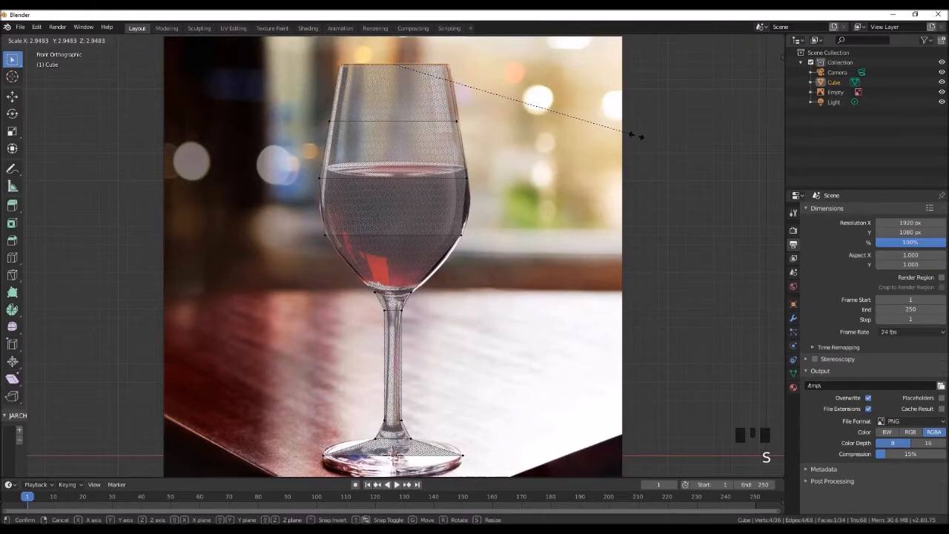
pyautogui.click(635, 134)
# - Add a centred loop cut between the bowl's middle and lower loops and scale it by about 1.042
pyautogui.hotkey('ctrl', 'r')
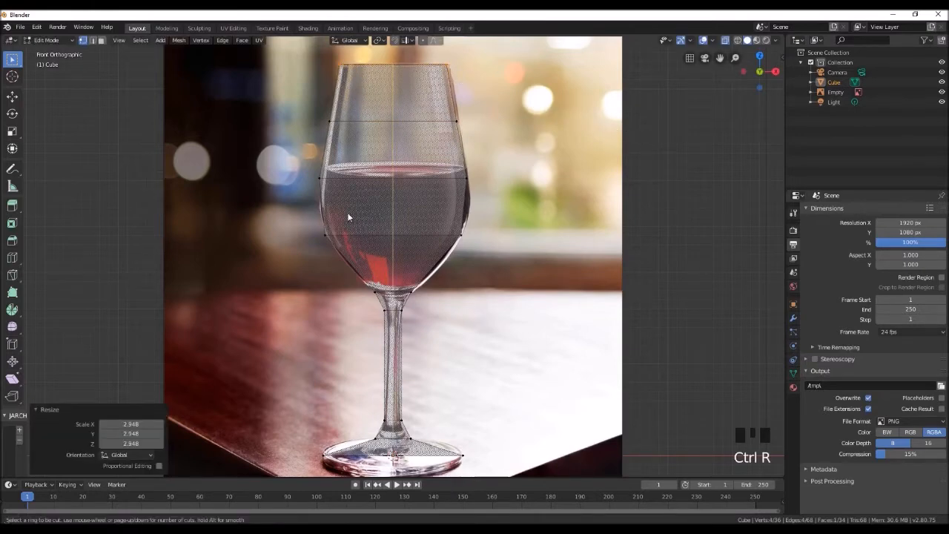
pyautogui.click(347, 215)
pyautogui.rightClick(342, 216)
pyautogui.press('s')
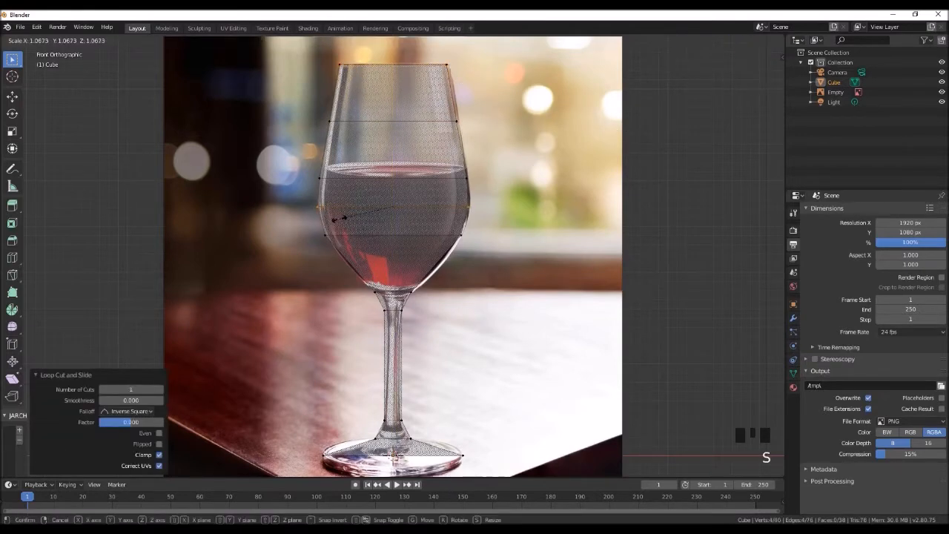
pyautogui.click(340, 218)
# - Add a centred loop cut between the bowl's lowest loop and the stem, and scale it by about 1.148
pyautogui.hotkey('ctrl', 'r')
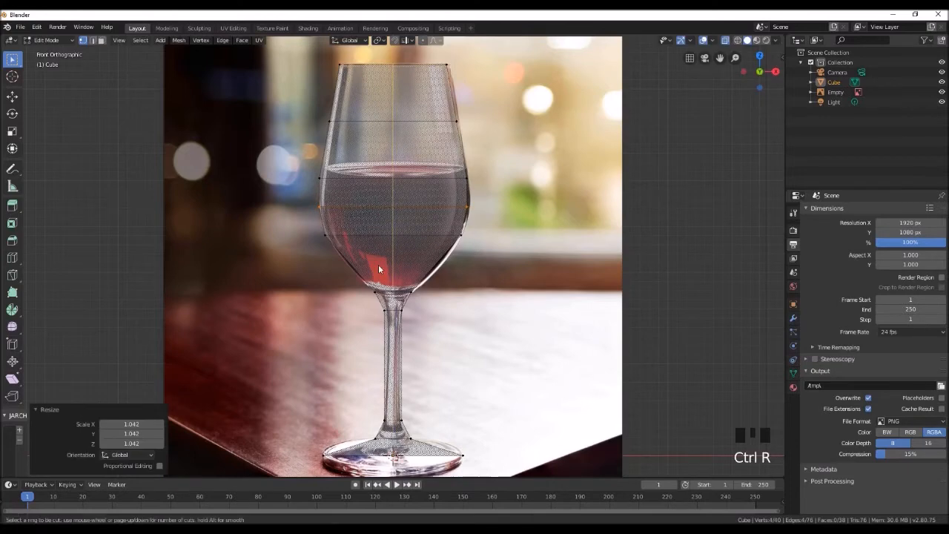
pyautogui.click(363, 270)
pyautogui.rightClick(363, 270)
pyautogui.press('s')
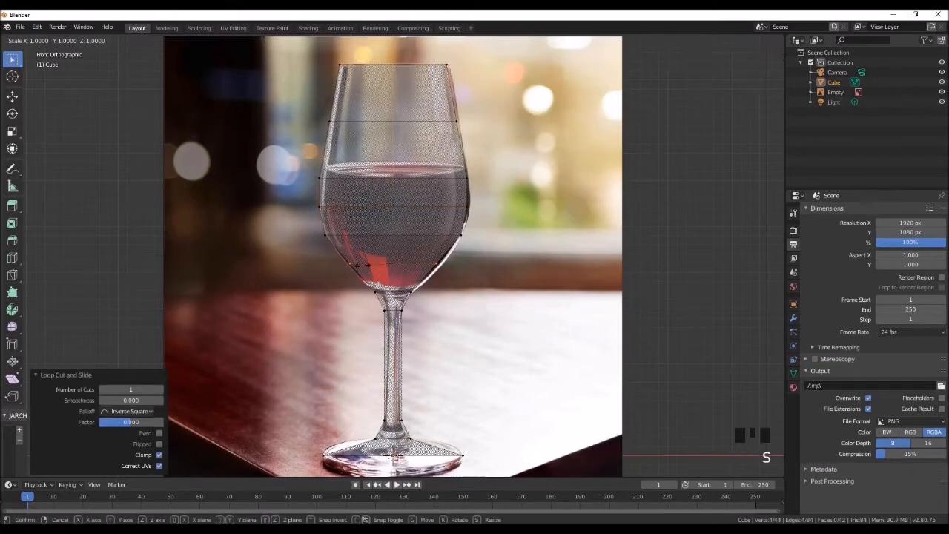
pyautogui.click(354, 266)
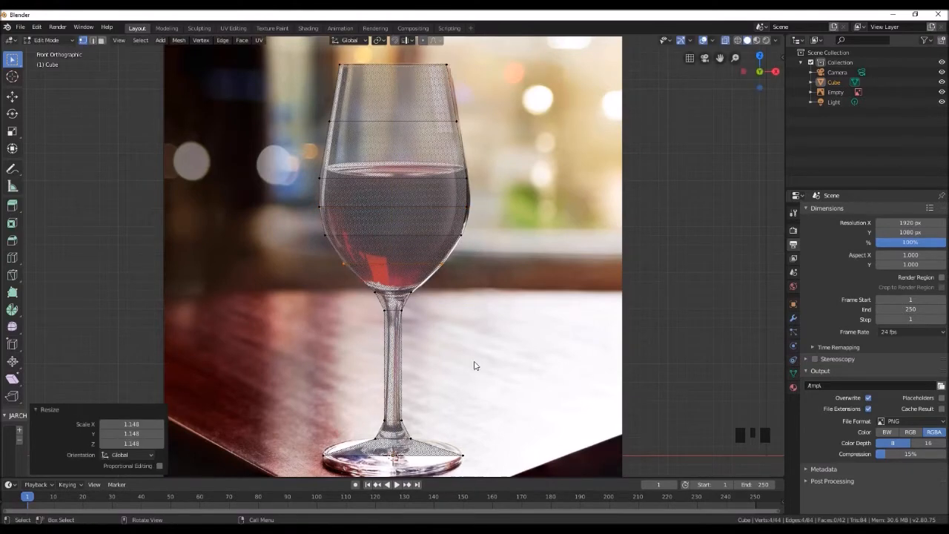
# - Add a centred loop cut across the sloping top of the foot and scale it to about 0.804
pyautogui.keyDown('shift'); pyautogui.moveTo(477, 364); pyautogui.dragTo(452, 252, button='middle'); pyautogui.keyUp('shift')
pyautogui.scroll(3, 363, 319)
pyautogui.hotkey('ctrl', 'r')
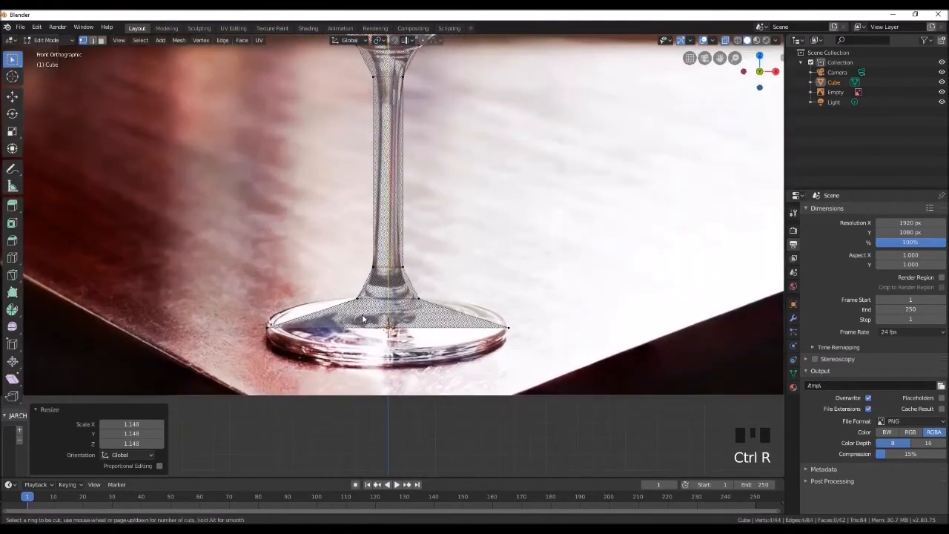
pyautogui.click(329, 316)
pyautogui.rightClick(341, 320)
pyautogui.press('s')
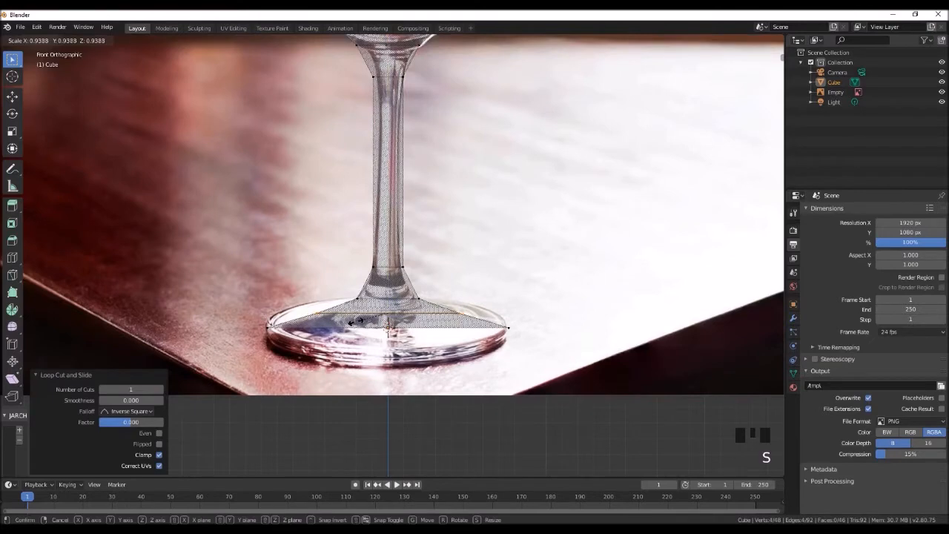
pyautogui.click(361, 320)
# - Add another loop cut on the foot and slide it to the outer edge with a factor of 1.000
pyautogui.hotkey('ctrl', 'r')
pyautogui.click(316, 321)
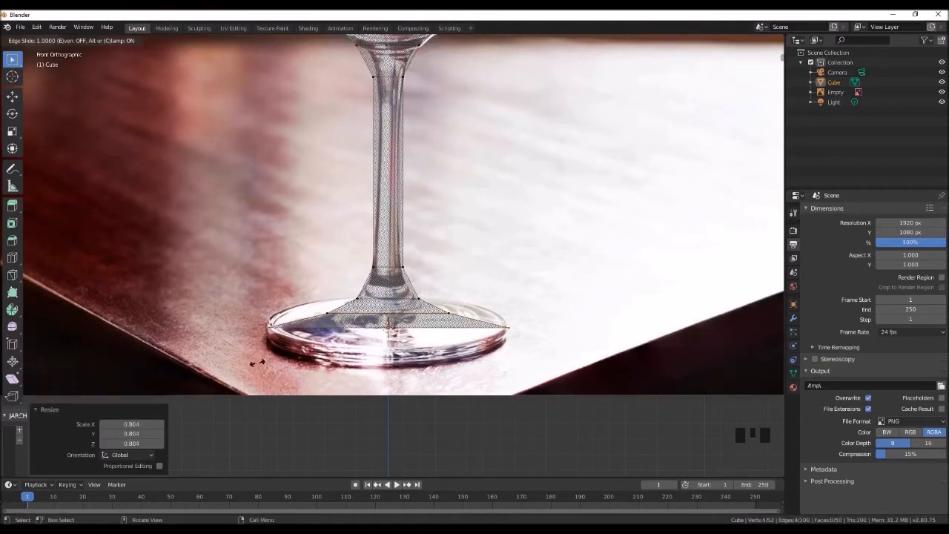
pyautogui.click(581, 291)
# - Turn off X-ray, select the top face of the bowl in face mode and inset it by 0.05 m
pyautogui.scroll(-1, 574, 293)
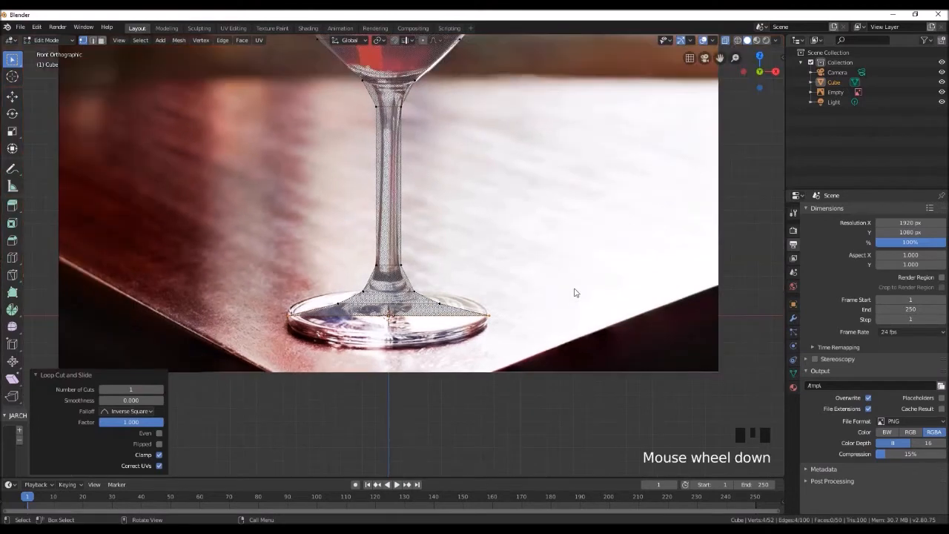
pyautogui.hotkey('alt', 'z')
pyautogui.scroll(-3, 510, 214)
pyautogui.keyDown('shift'); pyautogui.moveTo(511, 214); pyautogui.dragTo(511, 304, button='middle'); pyautogui.keyUp('shift')
pyautogui.press('3')
pyautogui.click(461, 125)
pyautogui.press('i')
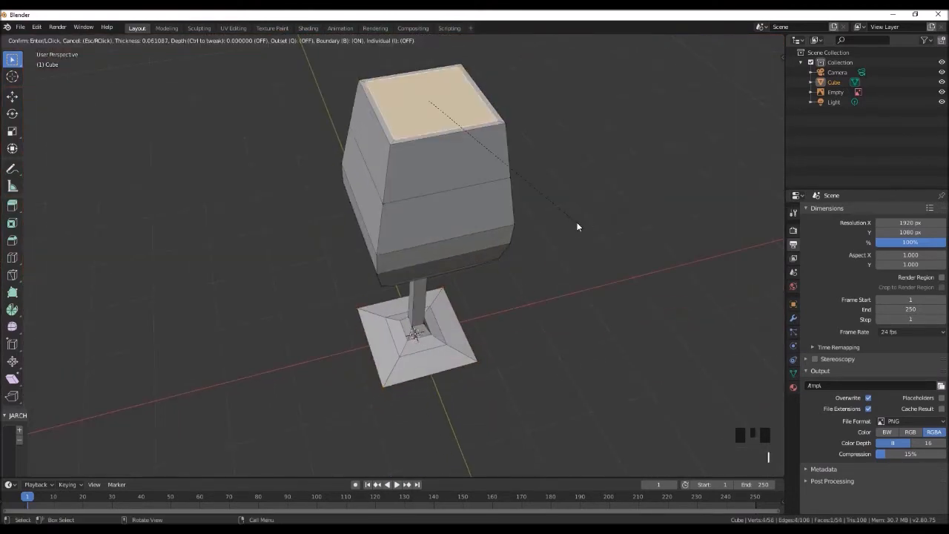
pyautogui.click(577, 227)
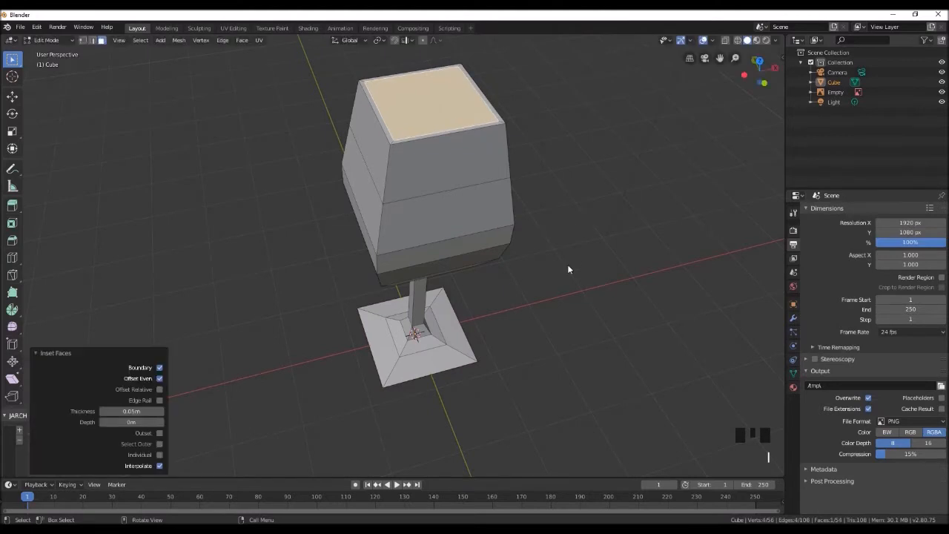
# - In front X-ray view, extrude the inset top face down about 0.621 m into the bowl and scale it by about 1.157
pyautogui.press('KP_1')
pyautogui.hotkey('alt', 'z')
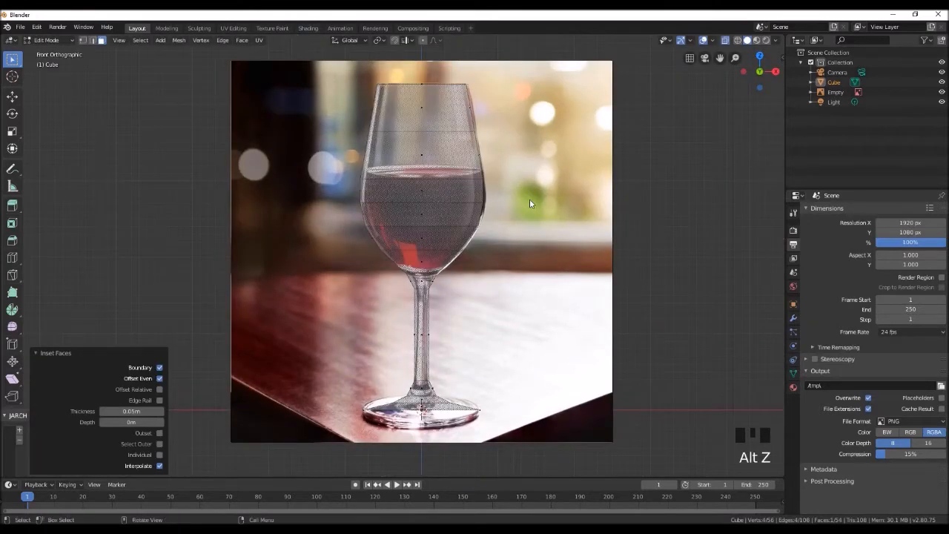
pyautogui.click(407, 40)
pyautogui.click(400, 91)
pyautogui.press('e')
pyautogui.click(403, 137)
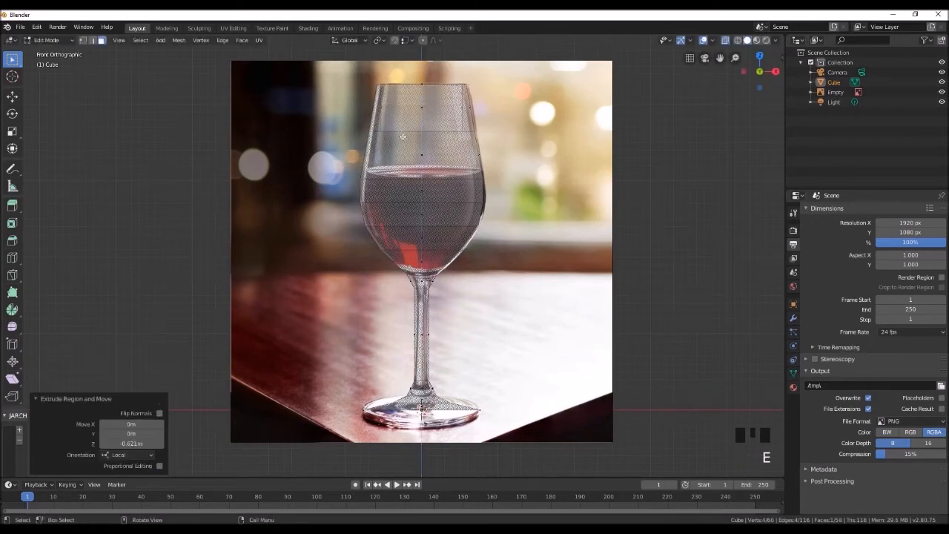
pyautogui.press('s')
pyautogui.click(398, 140)
pyautogui.scroll(2, 569, 185)
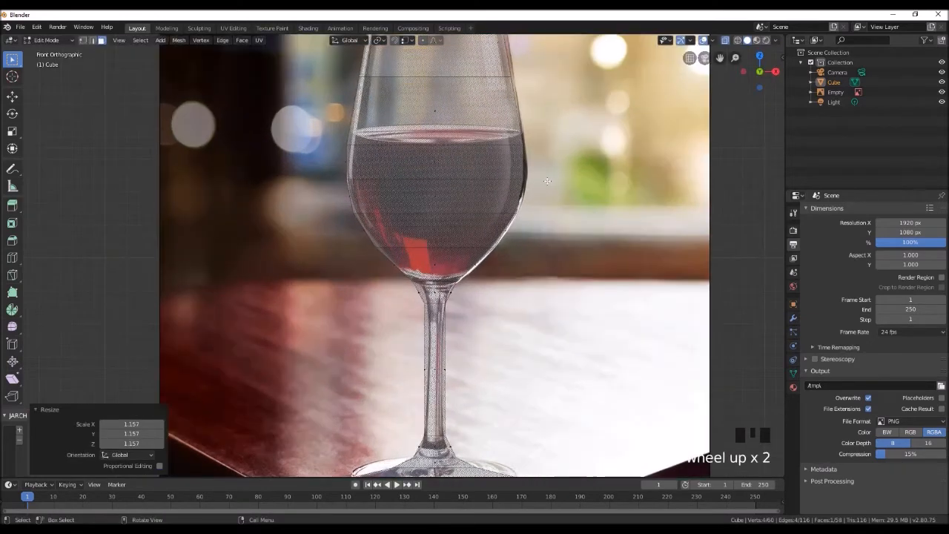
pyautogui.keyDown('shift'); pyautogui.moveTo(569, 185); pyautogui.dragTo(554, 276, button='middle'); pyautogui.keyUp('shift')
pyautogui.scroll(1, 420, 282)
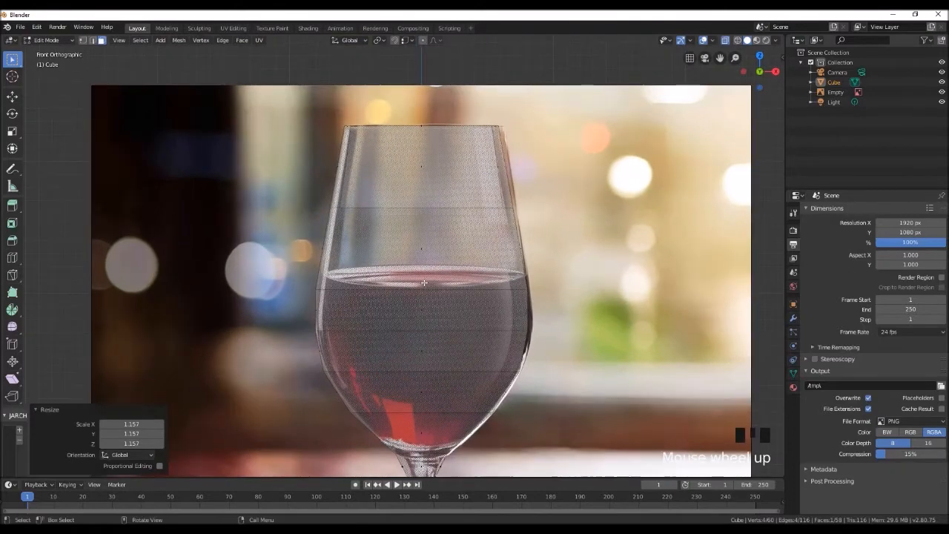
# - Scale the inner bowl face by about 1.015, then extrude it down about 0.621 m and widen it by about 1.17
pyautogui.press('s')
pyautogui.click(419, 258)
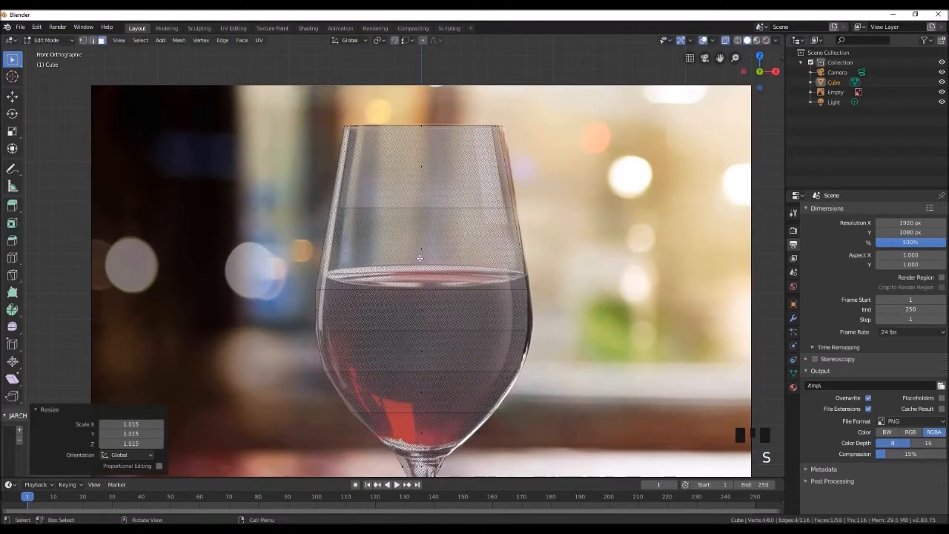
pyautogui.press('e')
pyautogui.click(381, 276)
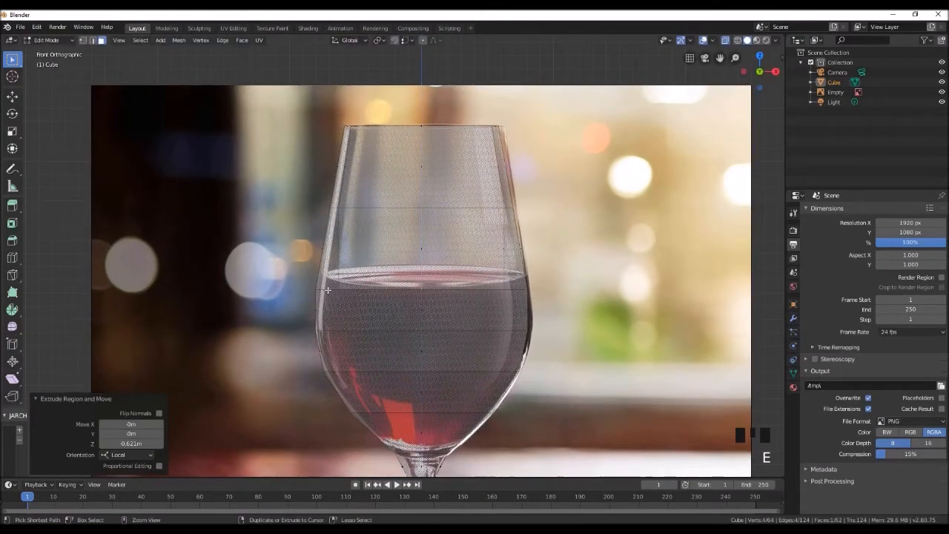
pyautogui.press('s')
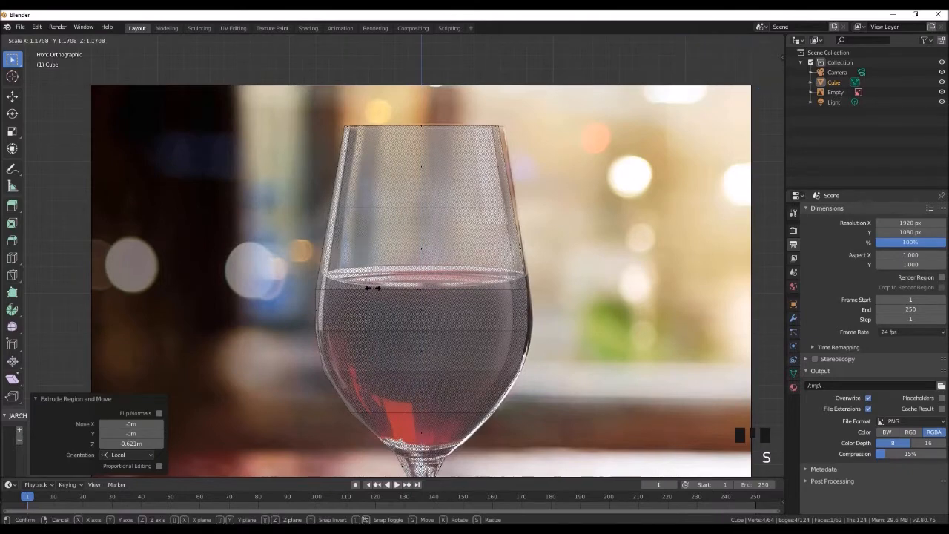
pyautogui.click(375, 288)
# - Extrude the inner face down twice by about 0.311 m, scaling it by about 1.022 and then about 0.89
pyautogui.press('e')
pyautogui.click(384, 321)
pyautogui.press('s')
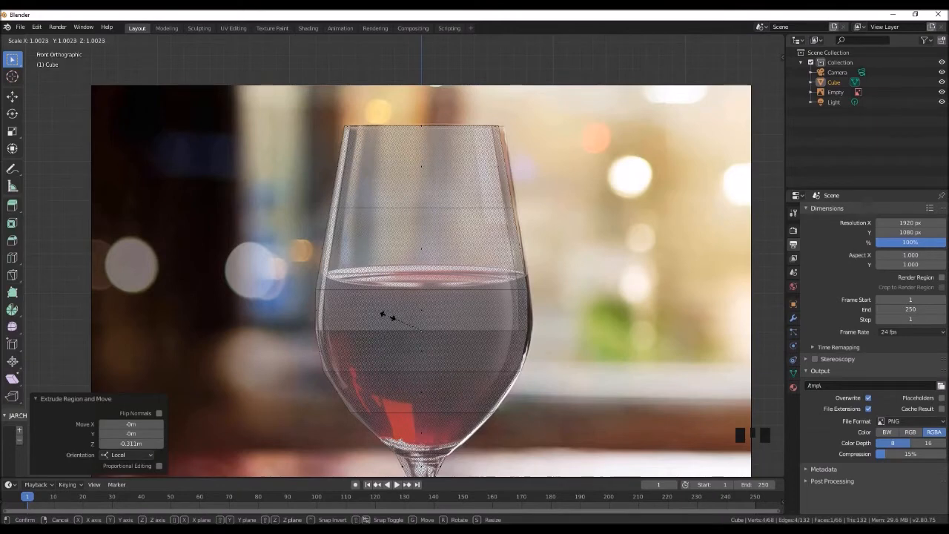
pyautogui.click(393, 355)
pyautogui.keyDown('shift'); pyautogui.moveTo(393, 353); pyautogui.dragTo(391, 294, button='middle'); pyautogui.keyUp('shift')
pyautogui.press('e')
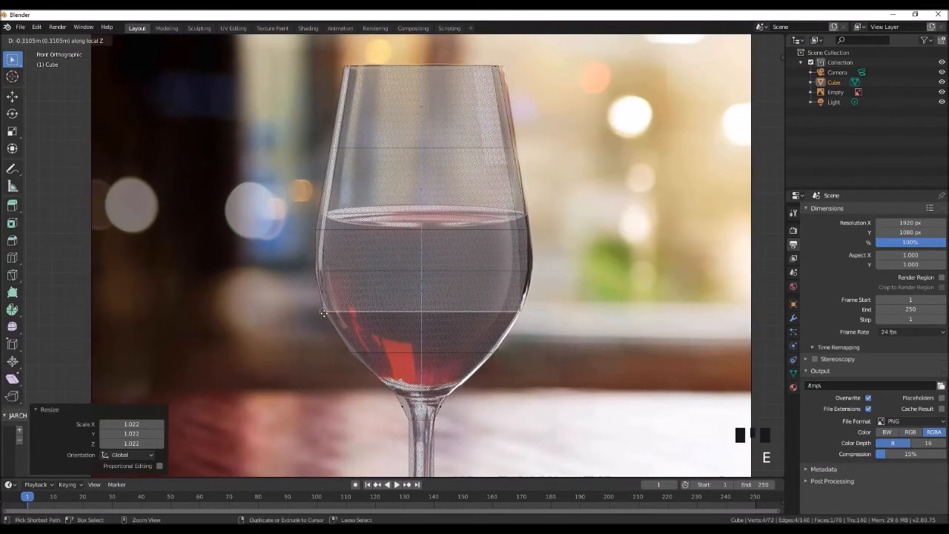
pyautogui.click(376, 299)
pyautogui.press('s')
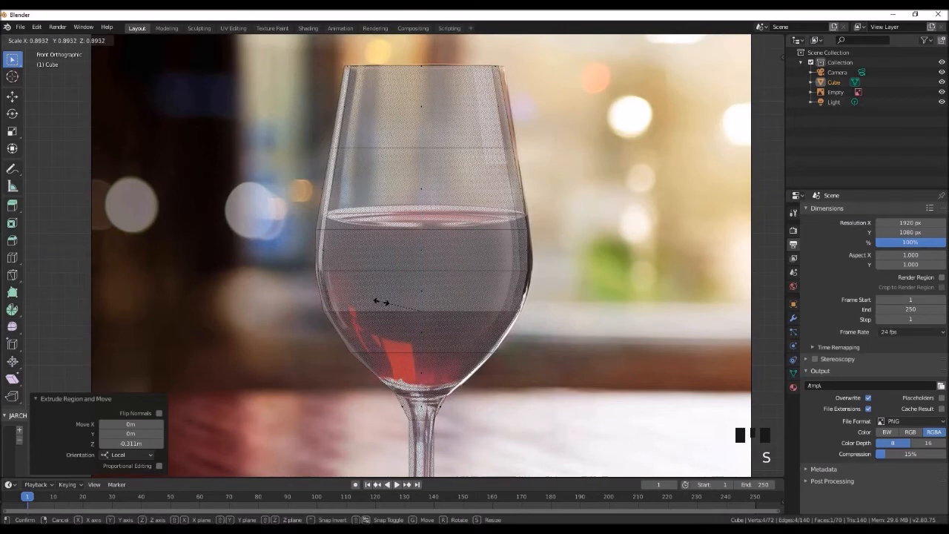
pyautogui.click(380, 306)
# - Extrude the inner face down about 0.311 m scaled by 0.658, then about 0.248 m scaled by 0.393, to close the bowl's inside bottom
pyautogui.press('e')
pyautogui.click(407, 335)
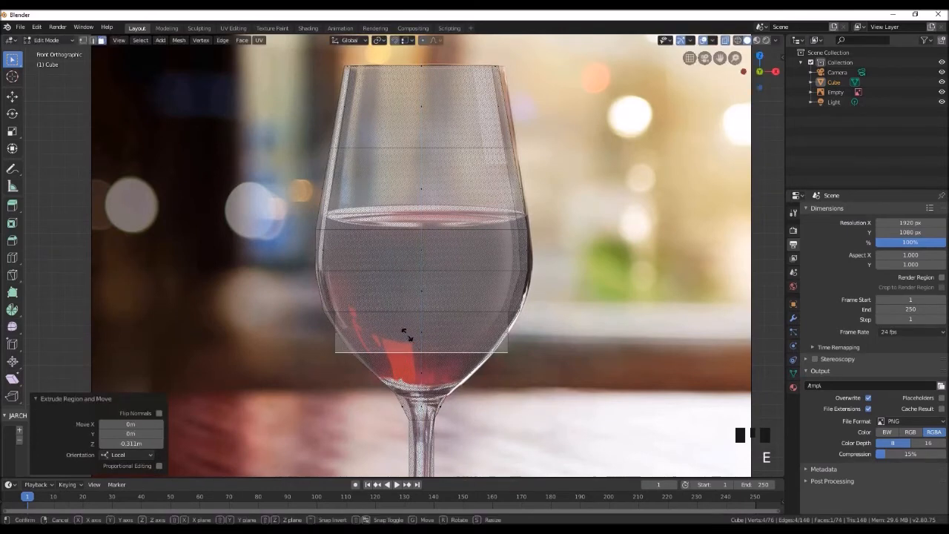
pyautogui.press('s')
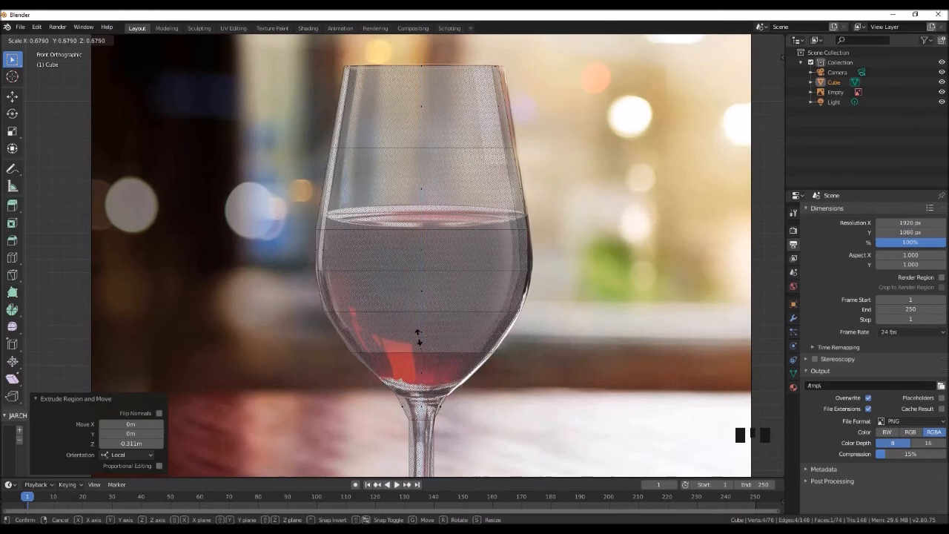
pyautogui.click(417, 337)
pyautogui.press('e')
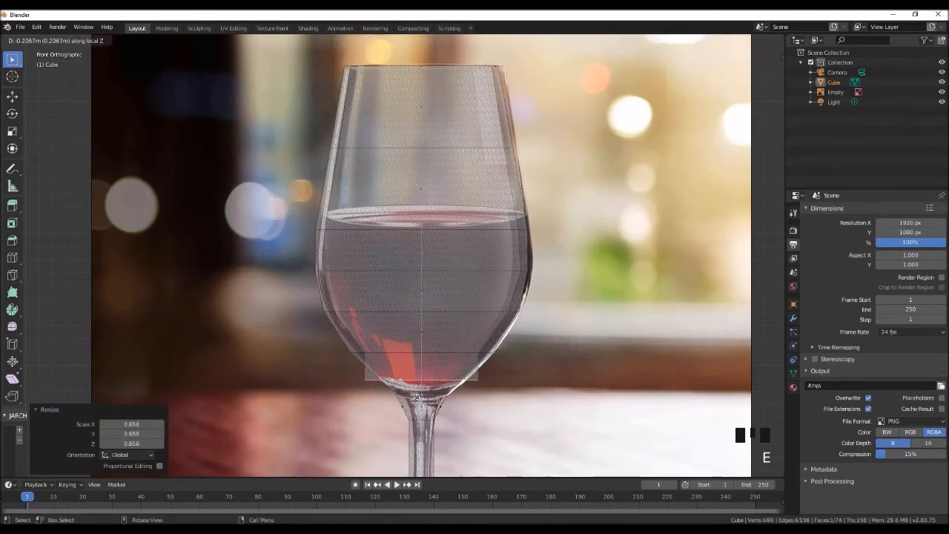
pyautogui.click(419, 399)
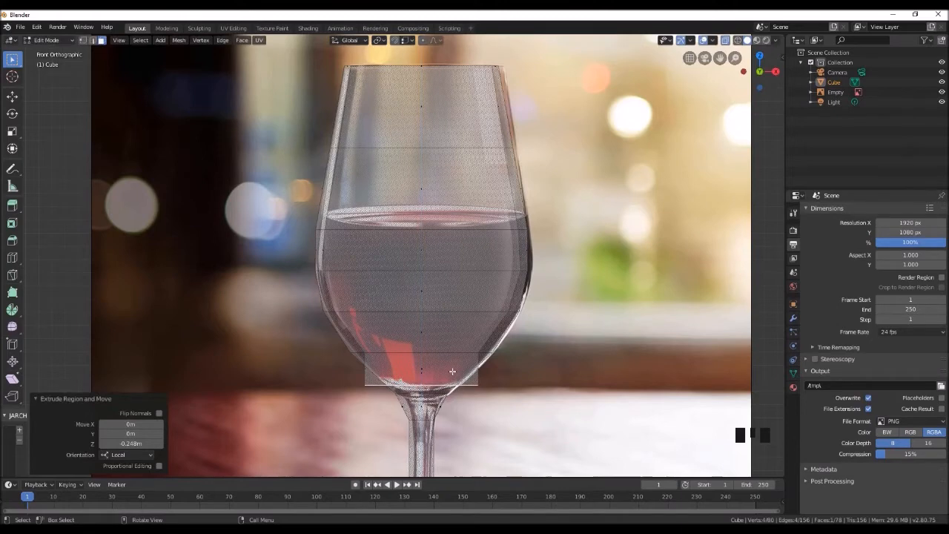
pyautogui.press('s')
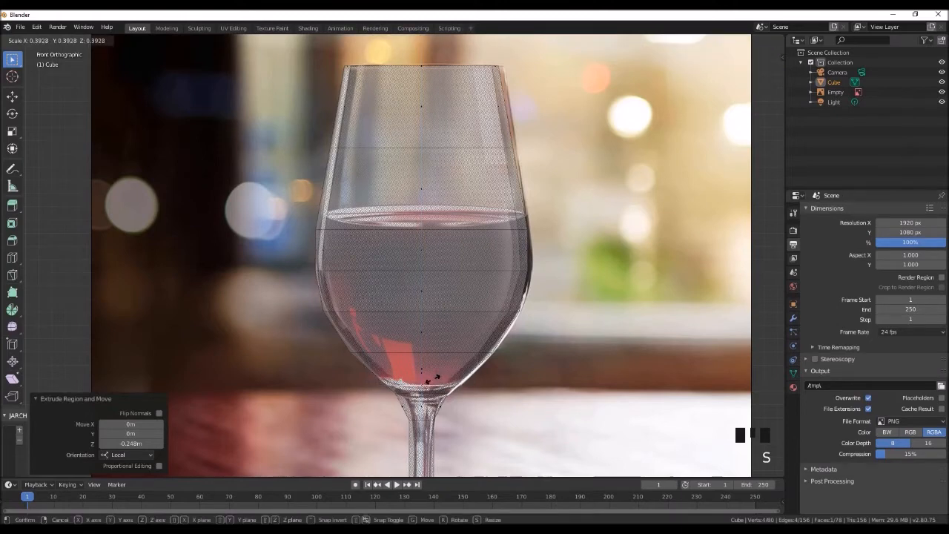
pyautogui.click(438, 376)
# - Turn off X-ray and set the scene's render engine to Cycles
pyautogui.scroll(-4, 527, 355)
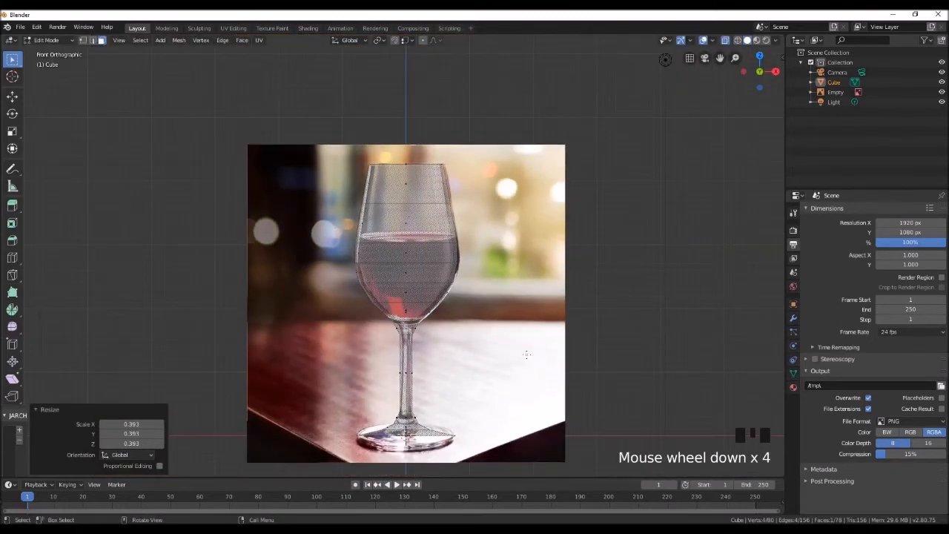
pyautogui.hotkey('alt', 'z')
pyautogui.moveTo(483, 314); pyautogui.dragTo(534, 339, button='middle')
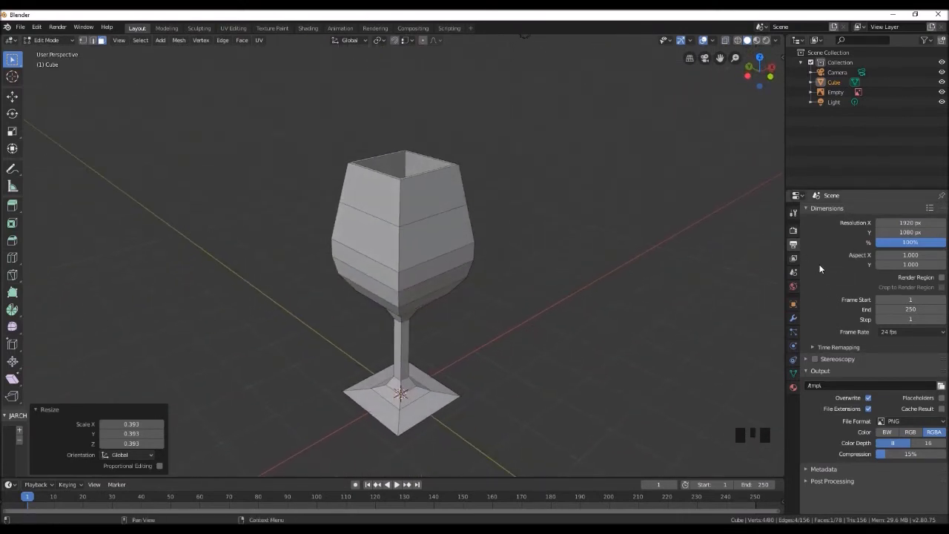
pyautogui.click(793, 258)
pyautogui.click(793, 233)
pyautogui.click(905, 210)
pyautogui.click(887, 244)
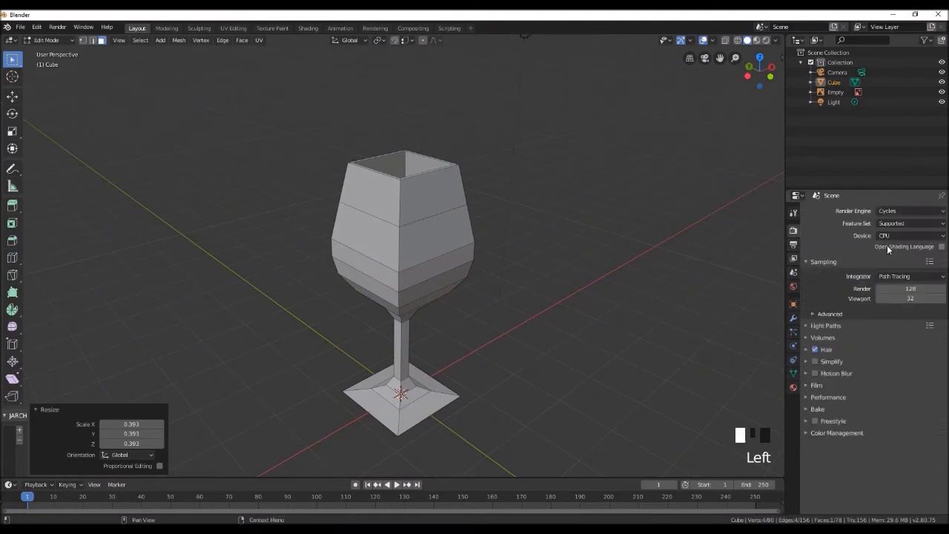
# - Add a Subdivision Surface modifier to the glass and set its viewport subdivisions to 2
pyautogui.click(793, 317)
pyautogui.click(828, 211)
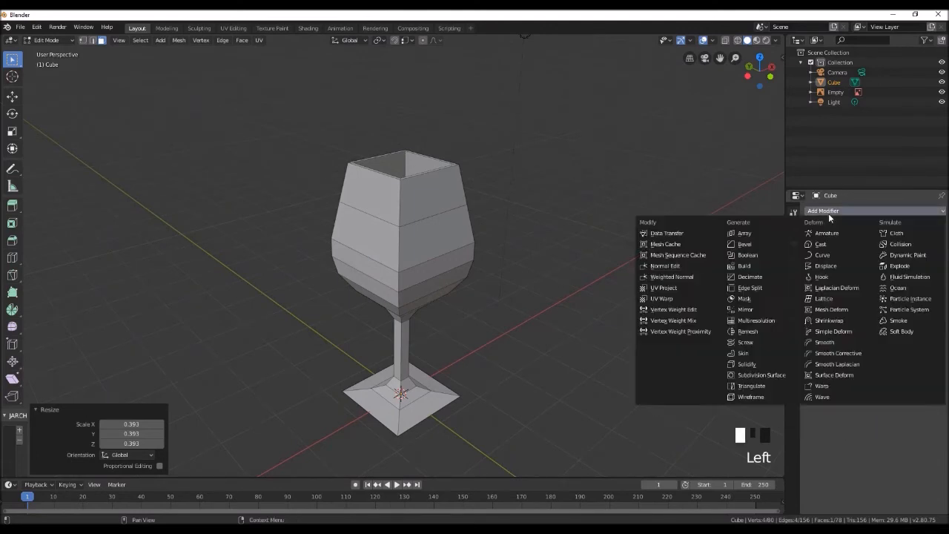
pyautogui.click(764, 374)
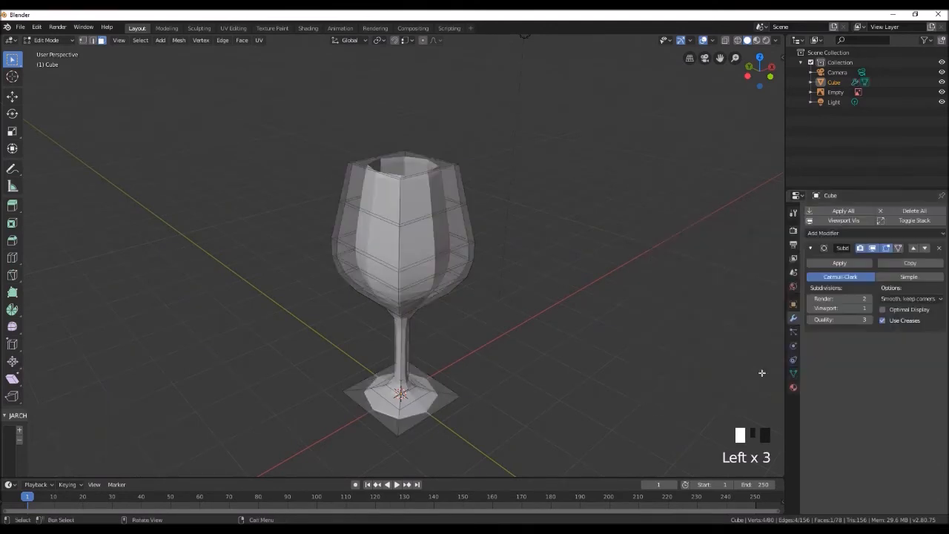
pyautogui.click(869, 307)
# - Switch to object mode and shade the glass smooth
pyautogui.moveTo(615, 279); pyautogui.dragTo(615, 286, button='middle')
pyautogui.press('Tab')
pyautogui.rightClick(610, 283)
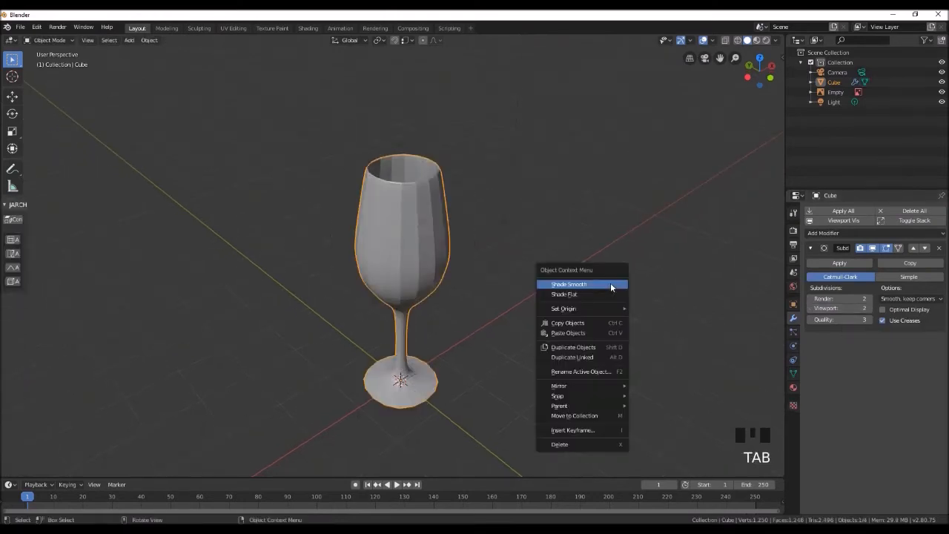
pyautogui.moveTo(689, 295); pyautogui.dragTo(553, 379, button='middle')
# - Set the Subdivision Surface modifier's viewport and render levels to 3 and apply the modifier
pyautogui.click(868, 307)
pyautogui.click(868, 298)
pyautogui.press('KP_1')
pyautogui.scroll(2, 553, 379)
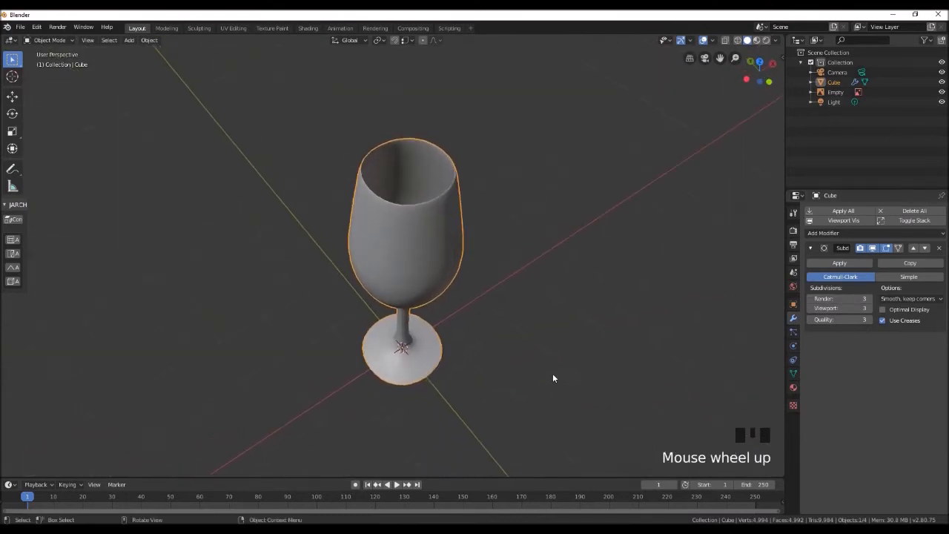
pyautogui.click(851, 262)
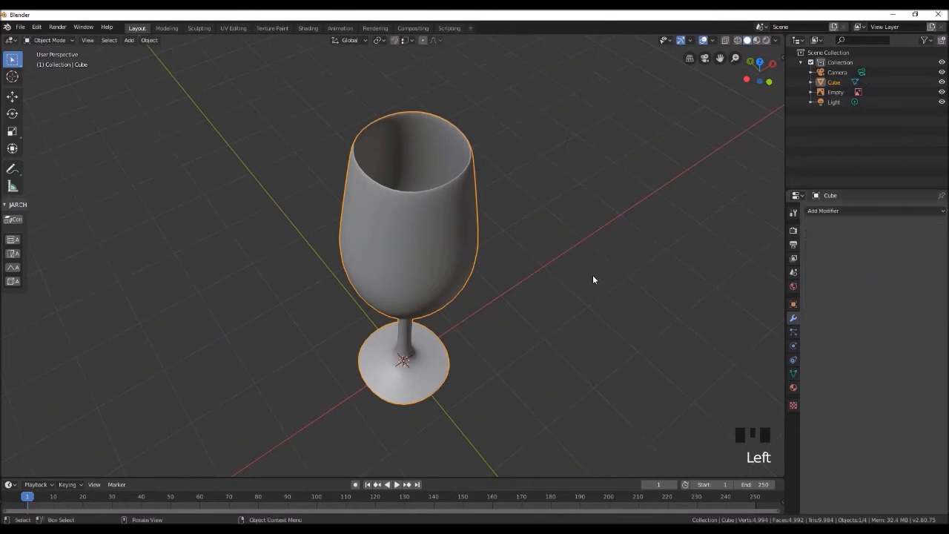
# - Display the viewport in material preview shading and rename the glass object's material to Glass
pyautogui.click(756, 40)
pyautogui.click(792, 389)
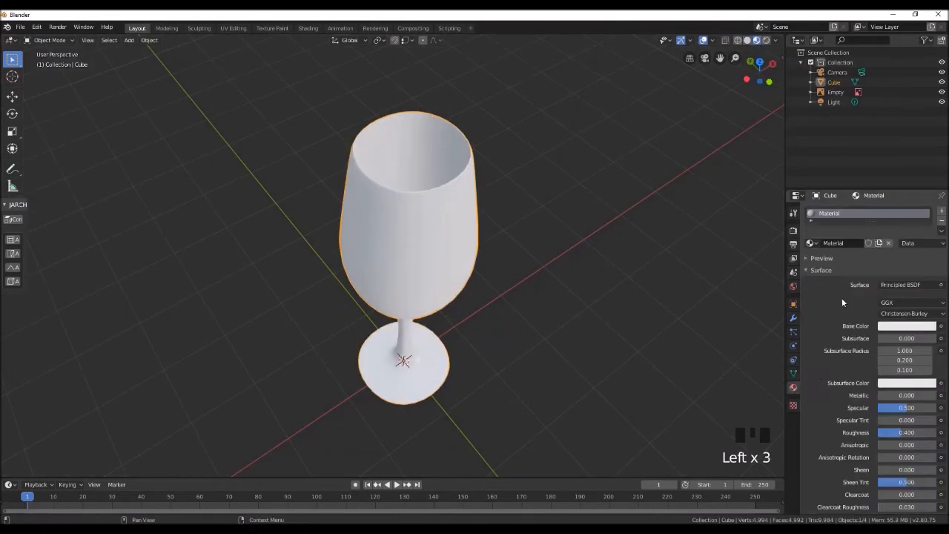
pyautogui.click(841, 243)
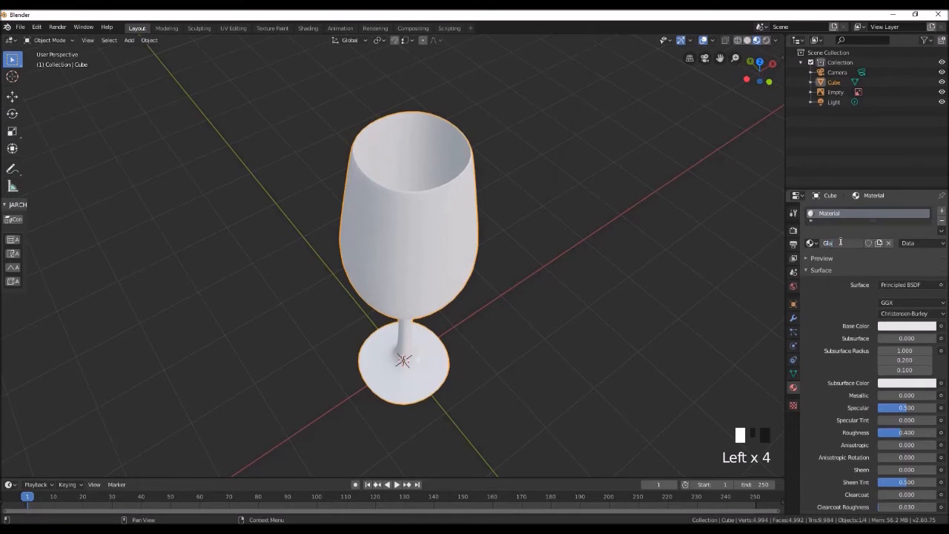
pyautogui.write('Glass')
pyautogui.press('Return')
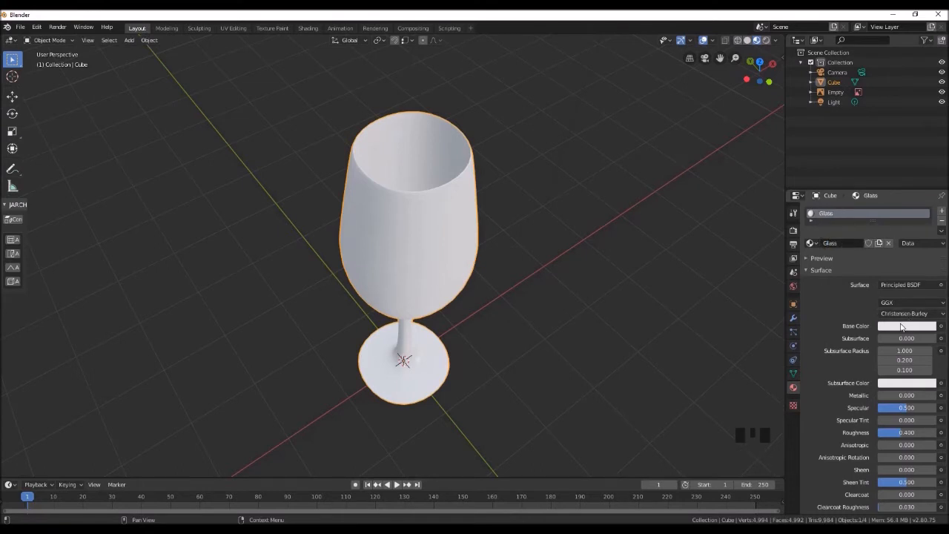
# - Set the Glass material's base color to pure white, transmission to 1.000 and roughness to 0.000
pyautogui.click(901, 326)
pyautogui.click(856, 266)
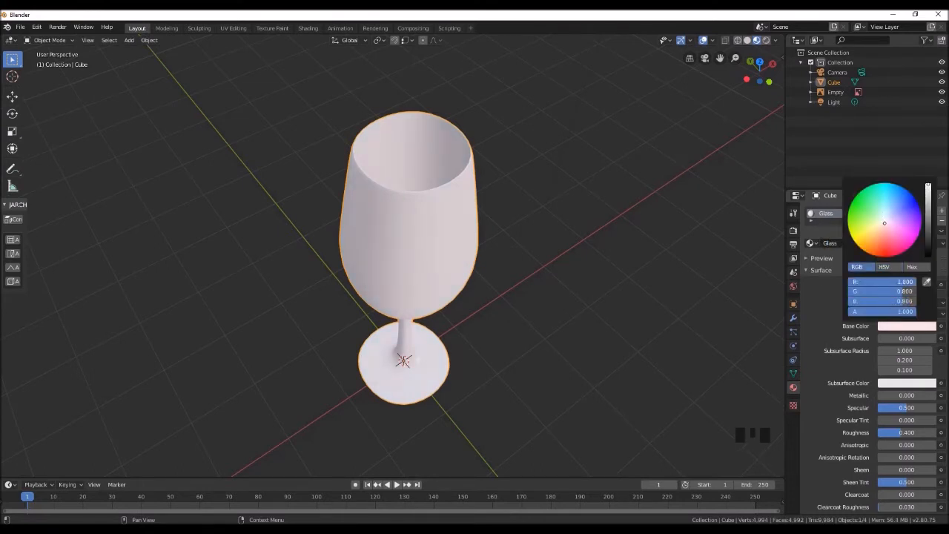
pyautogui.scroll(-4, 825, 414)
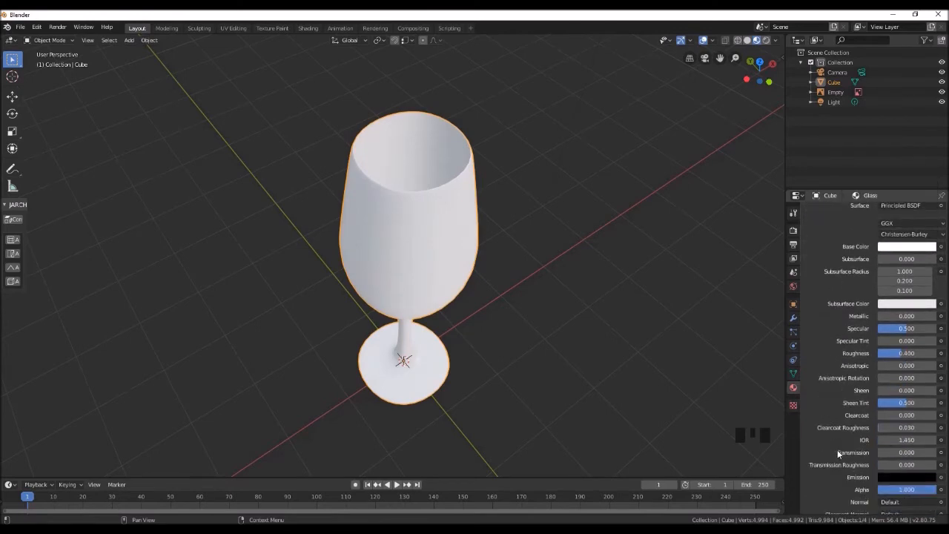
pyautogui.moveTo(889, 452); pyautogui.dragTo(936, 452)
pyautogui.moveTo(915, 352); pyautogui.dragTo(880, 353)
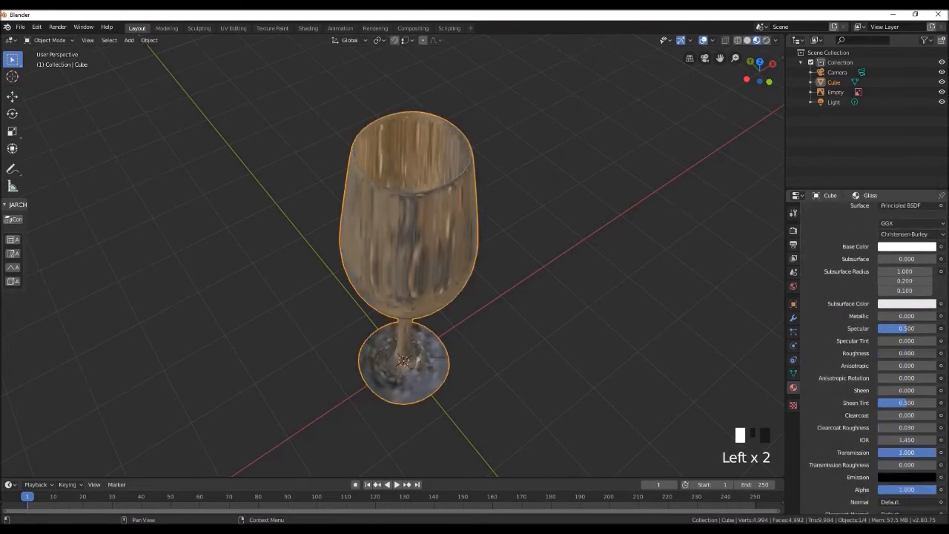
# - Return the viewport to solid shading and enter edit mode on the glass
pyautogui.scroll(7, 829, 330)
pyautogui.moveTo(502, 269)
pyautogui.mouseDown(button='middle')
pyautogui.moveTo(521, 305)
pyautogui.moveTo(523, 256)
pyautogui.moveTo(529, 261)
pyautogui.mouseUp(button='middle')
pyautogui.click(747, 41)
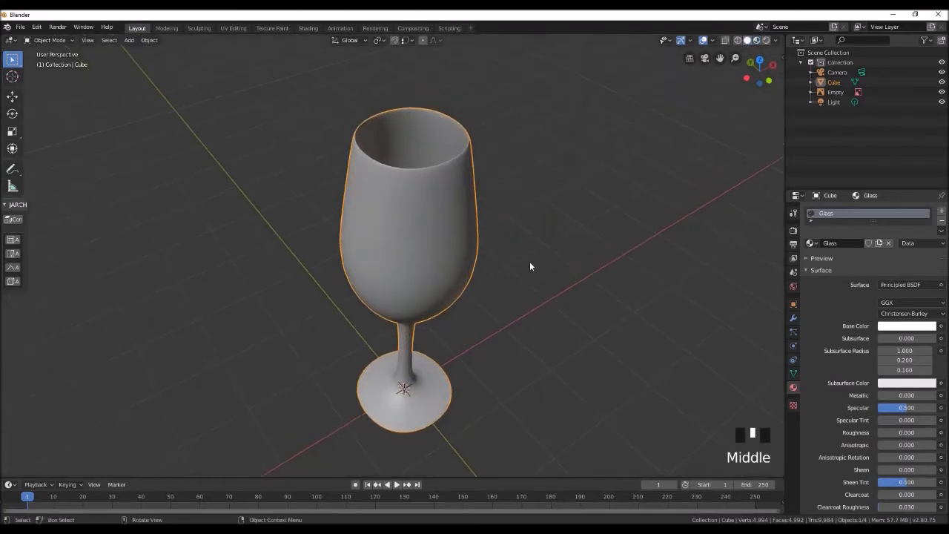
pyautogui.press('Tab')
pyautogui.moveTo(491, 299); pyautogui.dragTo(526, 352, button='middle')
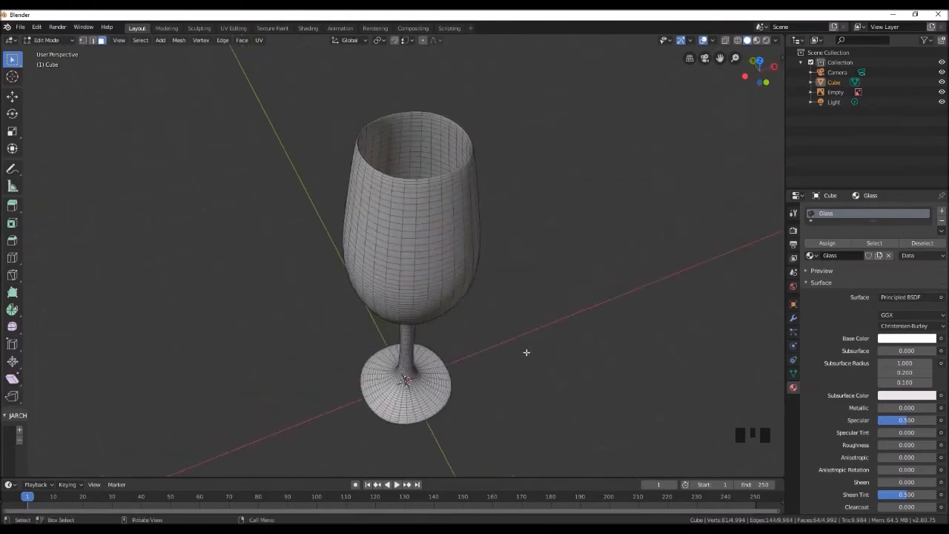
# - Check the wine level against the reference in front X-ray view, then fill the bowl's inner vertex loop at that level with a face
pyautogui.press('KP_1')
pyautogui.scroll(-2, 517, 362)
pyautogui.hotkey('alt', 'z')
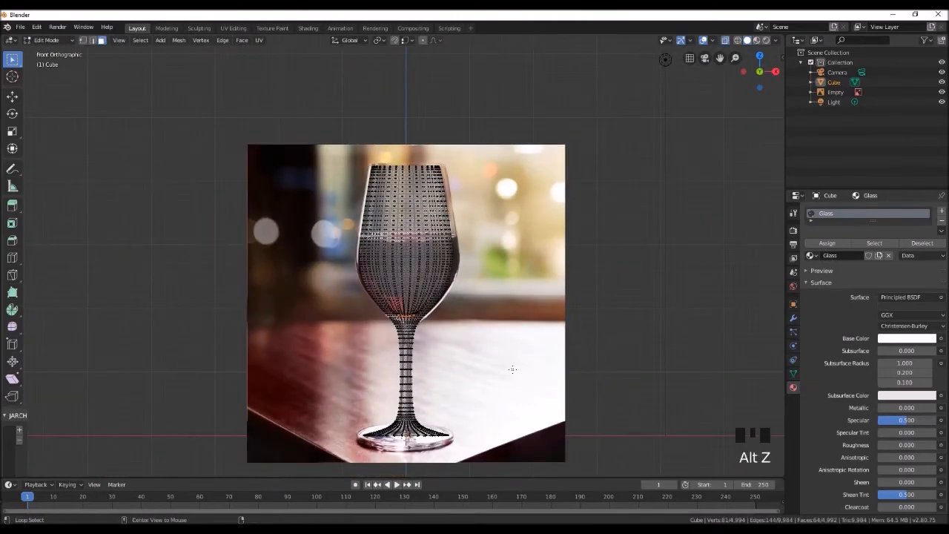
pyautogui.scroll(2, 409, 257)
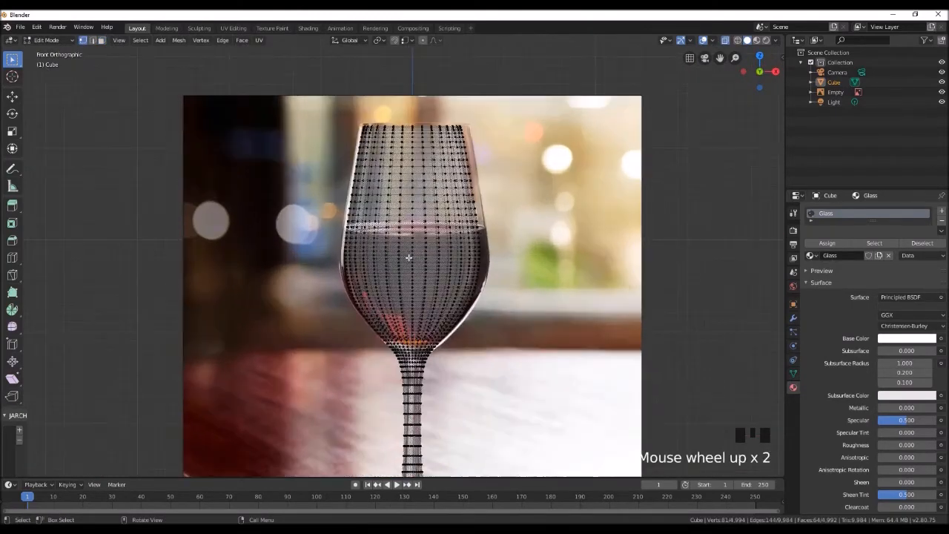
pyautogui.scroll(-1, 408, 224)
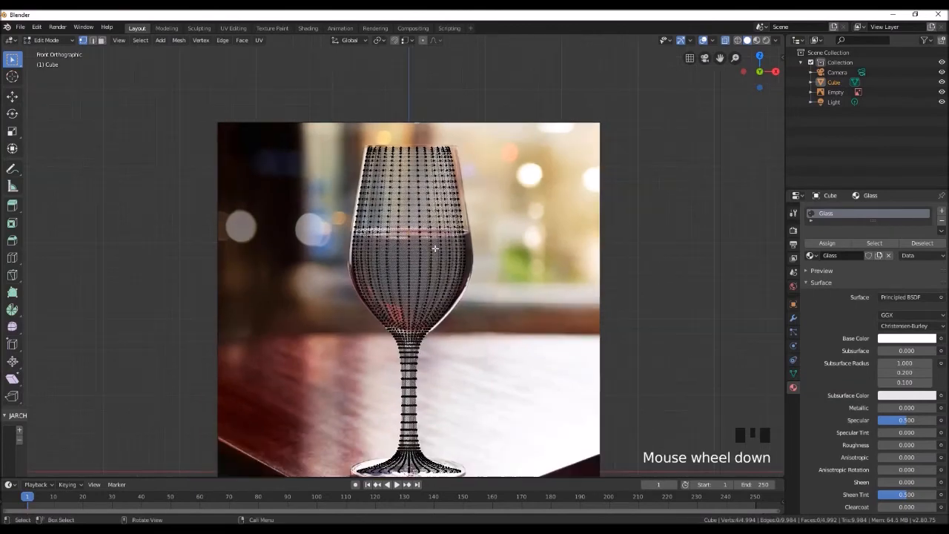
pyautogui.moveTo(408, 224); pyautogui.dragTo(447, 332, button='middle')
pyautogui.hotkey('alt', 'z')
pyautogui.scroll(3, 442, 248)
pyautogui.click(434, 172)
pyautogui.keyDown('alt'); pyautogui.click(436, 175); pyautogui.keyUp('alt')
# - Select the vertex at the inner bottom centre of the bowl and grow the selection up to and including the wine surface face
pyautogui.scroll(2, 448, 341)
pyautogui.scroll(14, 449, 341)
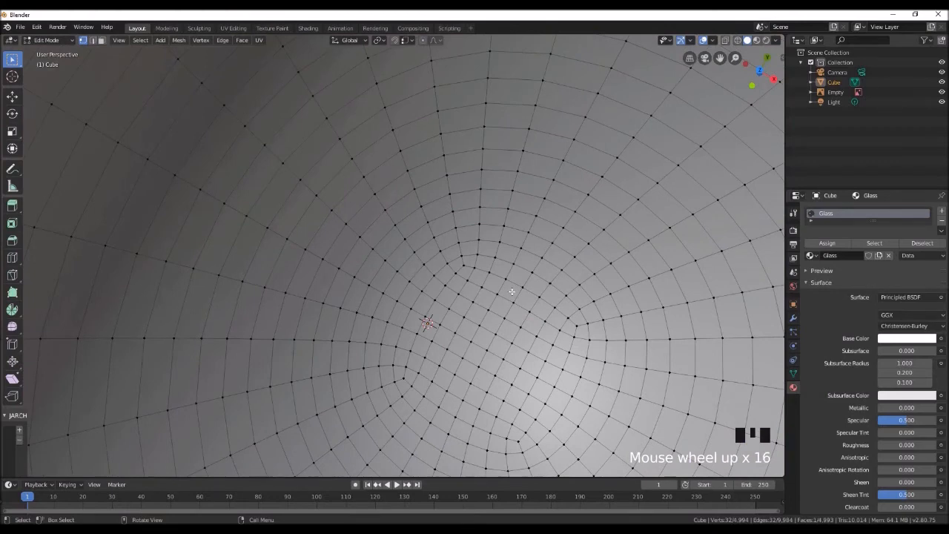
pyautogui.click(487, 350)
pyautogui.press('ctrl+KP_Add')
pyautogui.press('ctrl+KP_Add')
pyautogui.press('ctrl+KP_Add')
pyautogui.press('ctrl+KP_Add')
pyautogui.press('ctrl+KP_Add')
pyautogui.press('ctrl+KP_Add')
pyautogui.press('ctrl+KP_Add')
pyautogui.press('ctrl+KP_Add')
pyautogui.press('ctrl+KP_Add')
pyautogui.press('ctrl+KP_Add')
pyautogui.press('ctrl+KP_Add')
pyautogui.press('ctrl+KP_Add')
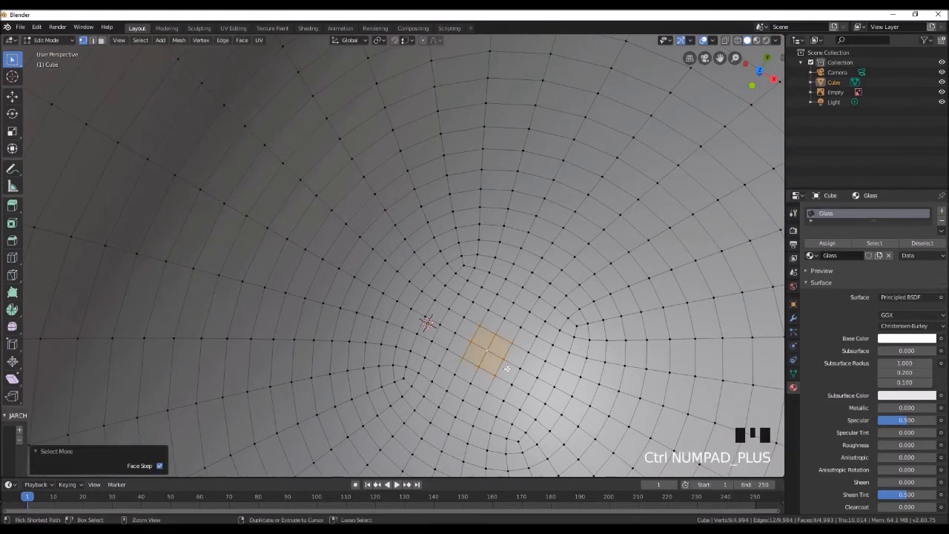
pyautogui.press('ctrl+KP_Add')
pyautogui.press('ctrl+KP_Add')
pyautogui.press('ctrl+KP_Add')
pyautogui.press('ctrl+KP_Add')
pyautogui.press('ctrl+KP_Add')
pyautogui.press('ctrl+KP_Add')
pyautogui.press('ctrl+KP_Add')
pyautogui.press('ctrl+KP_Add')
pyautogui.press('ctrl+KP_Add')
pyautogui.press('ctrl+KP_Add')
pyautogui.press('ctrl+KP_Add')
pyautogui.press('ctrl+KP_Add')
pyautogui.press('ctrl+KP_Add')
pyautogui.press('ctrl+KP_Add')
pyautogui.press('ctrl+KP_Add')
pyautogui.press('ctrl+KP_Add')
pyautogui.press('ctrl+KP_Add')
pyautogui.press('ctrl+KP_Add')
pyautogui.press('ctrl+KP_Add')
pyautogui.press('ctrl+KP_Add')
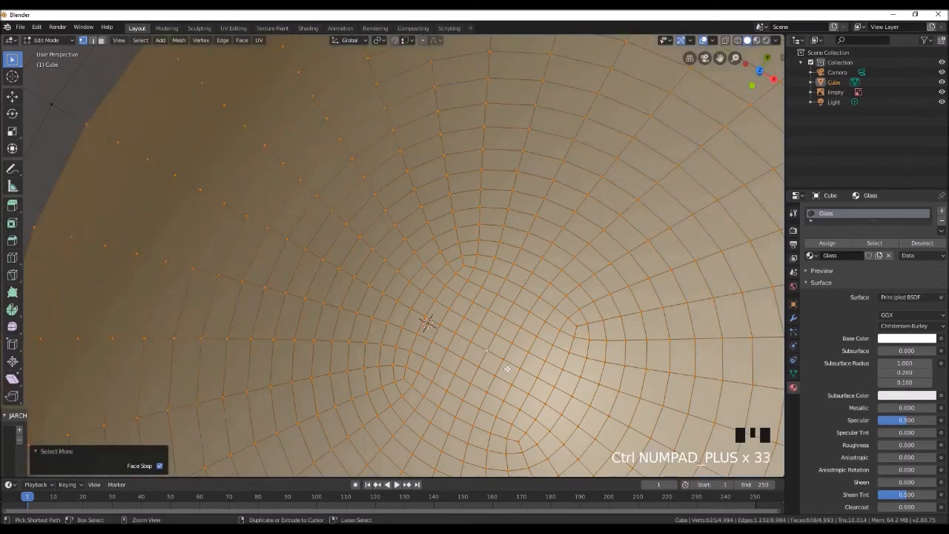
pyautogui.scroll(-2, 506, 369)
pyautogui.scroll(-12, 506, 369)
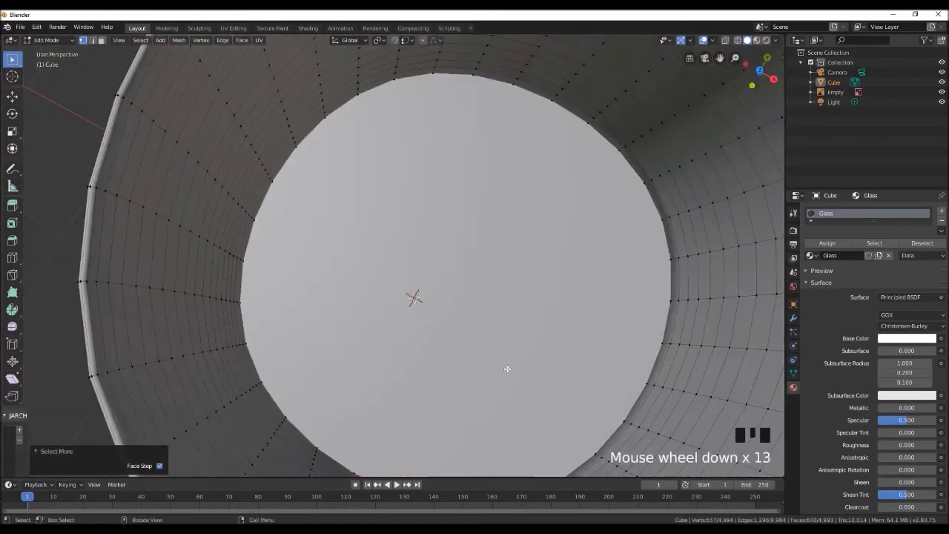
pyautogui.press('ctrl+KP_Add')
pyautogui.press('ctrl+KP_Add')
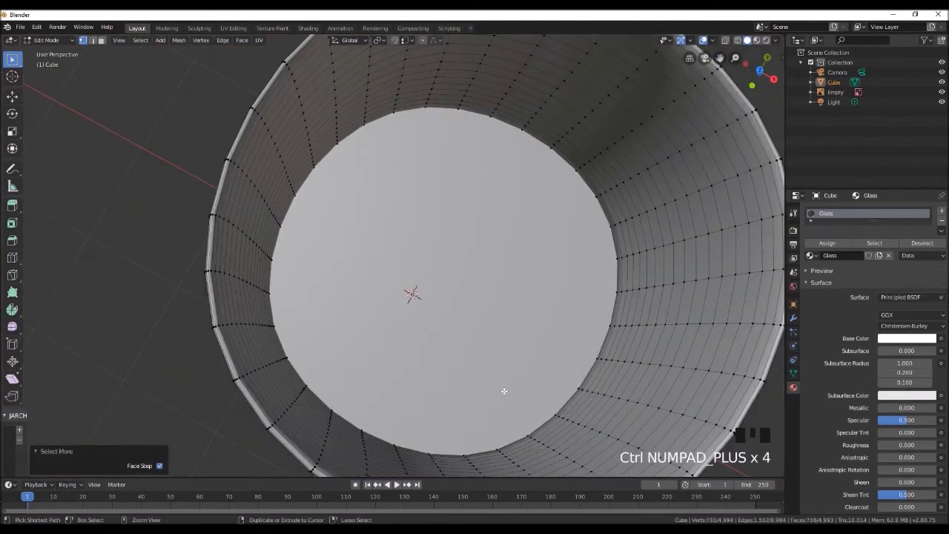
pyautogui.press('ctrl+KP_Add')
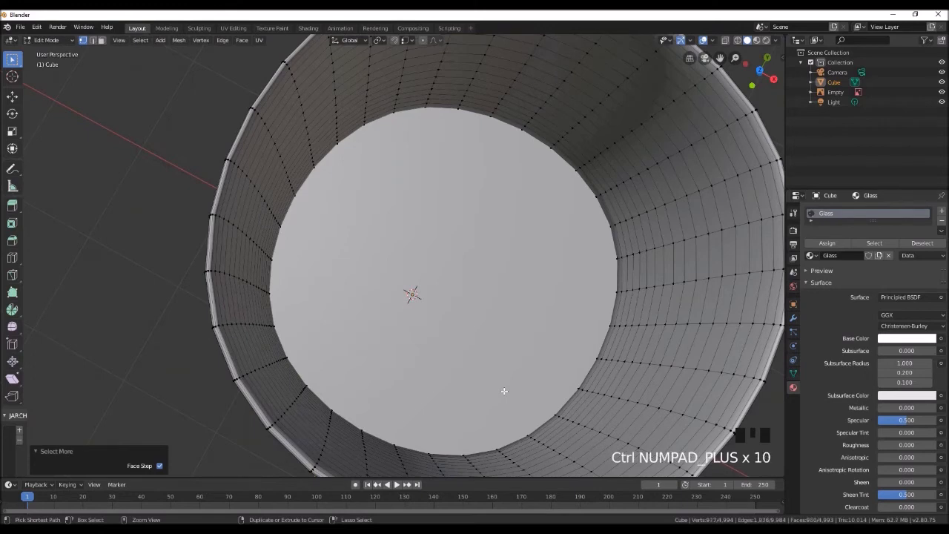
pyautogui.press('ctrl+KP_Add')
pyautogui.press('ctrl+KP_Add')
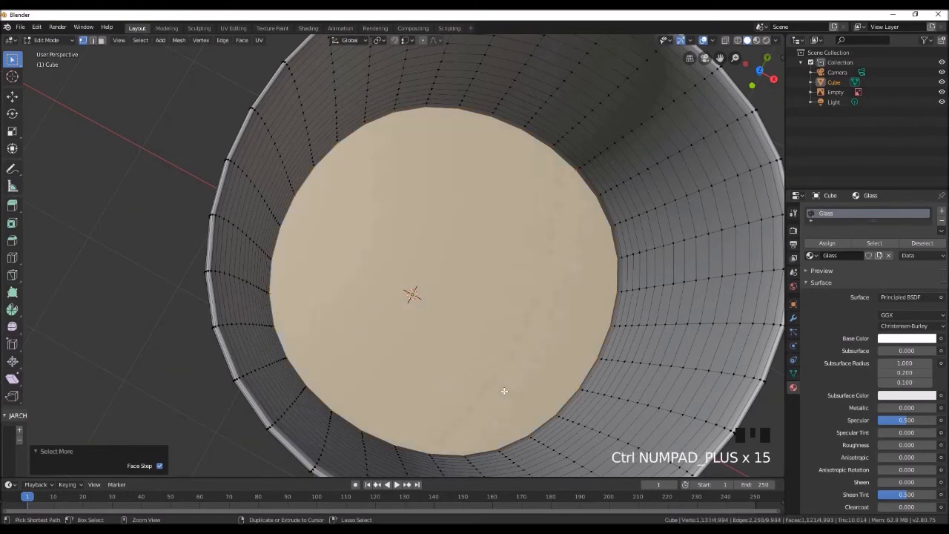
pyautogui.moveTo(499, 385); pyautogui.dragTo(435, 349, button='middle')
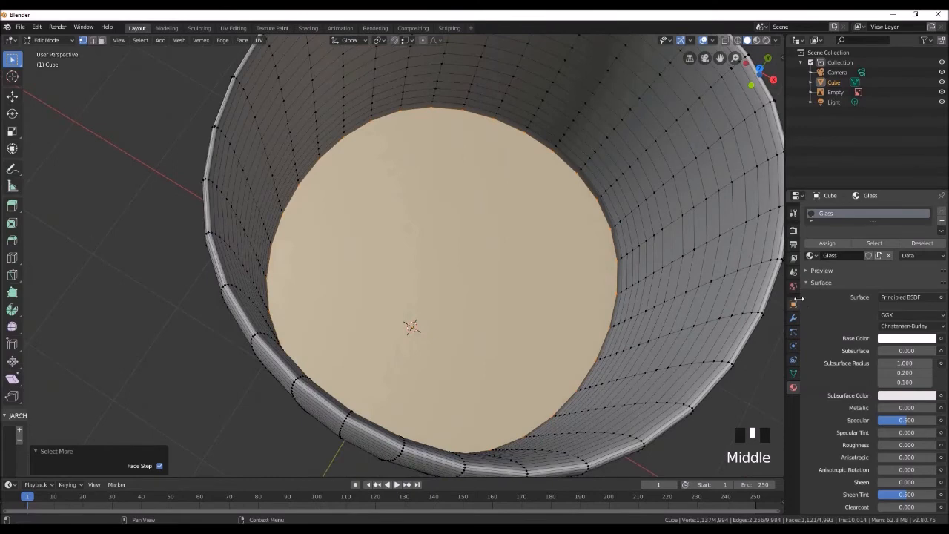
# - Add a second material named Liquid to the glass object and assign it to the selected wine faces
pyautogui.click(941, 211)
pyautogui.click(879, 278)
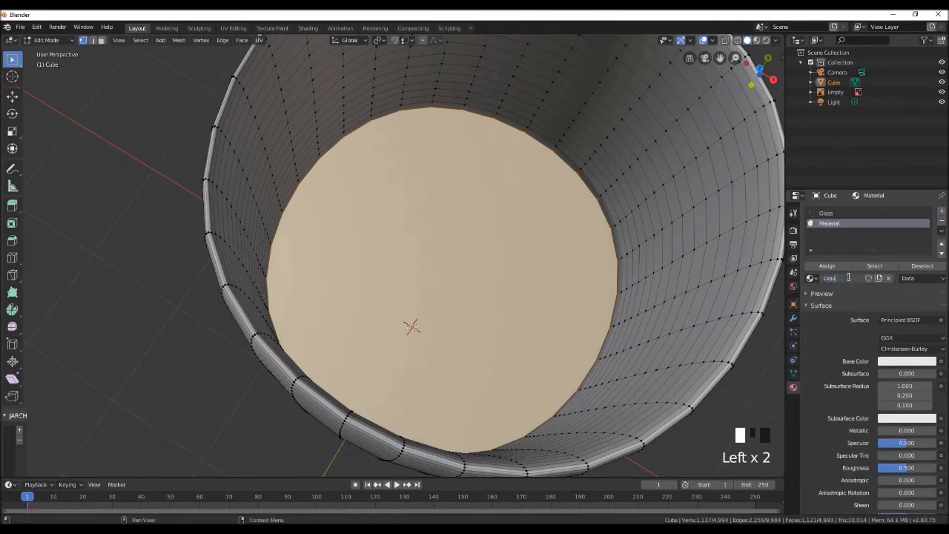
pyautogui.press('Return')
pyautogui.click(827, 266)
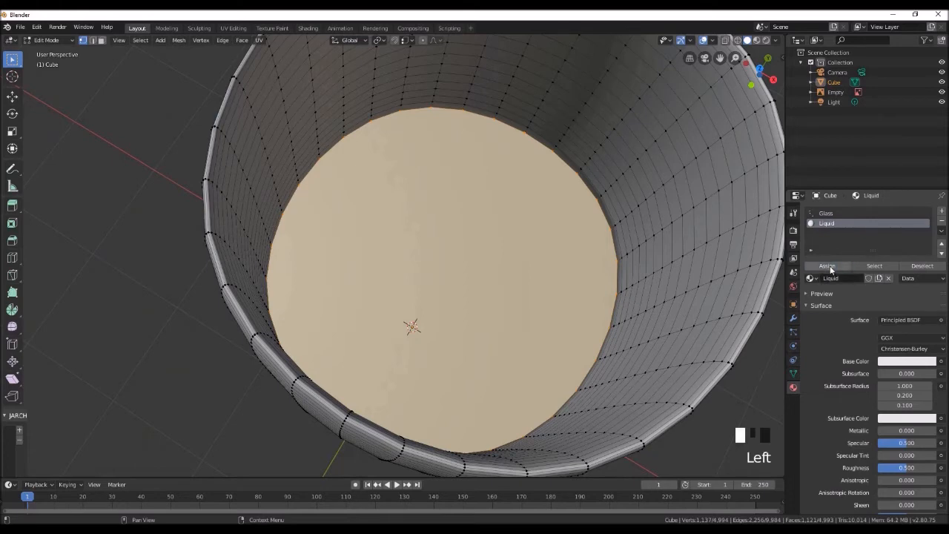
# - Display material preview shading and set the Liquid material's base color to red, with green and blue at 0.000
pyautogui.click(805, 238)
pyautogui.click(898, 363)
pyautogui.moveTo(909, 316); pyautogui.dragTo(849, 327)
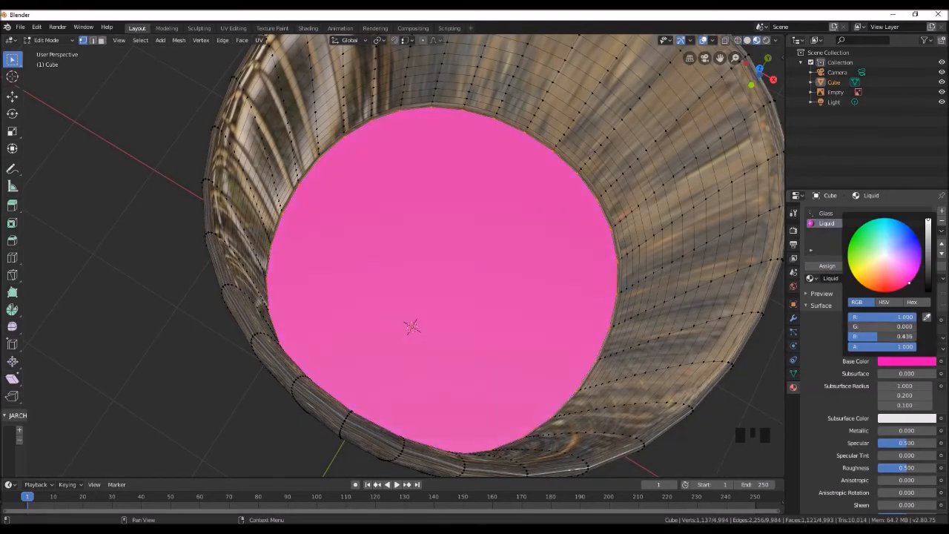
pyautogui.moveTo(904, 335); pyautogui.dragTo(852, 335)
pyautogui.scroll(-3, 700, 342)
pyautogui.scroll(-2, 844, 445)
pyautogui.scroll(-2, 844, 444)
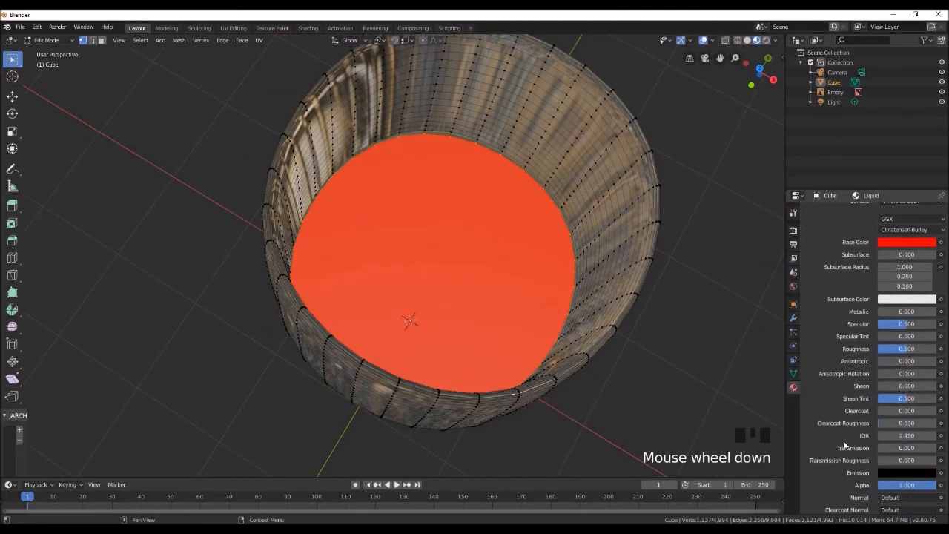
pyautogui.scroll(1, 843, 440)
pyautogui.click(905, 282)
pyautogui.click(880, 238)
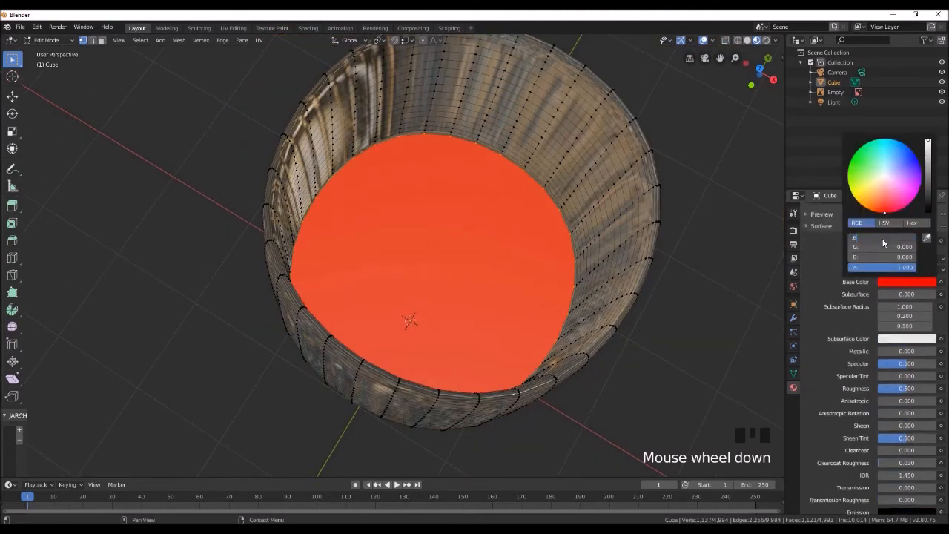
# - Set the Liquid material's transmission to 1.000 and roughness to 0.000
pyautogui.scroll(-1, 841, 418)
pyautogui.moveTo(883, 468); pyautogui.dragTo(936, 468)
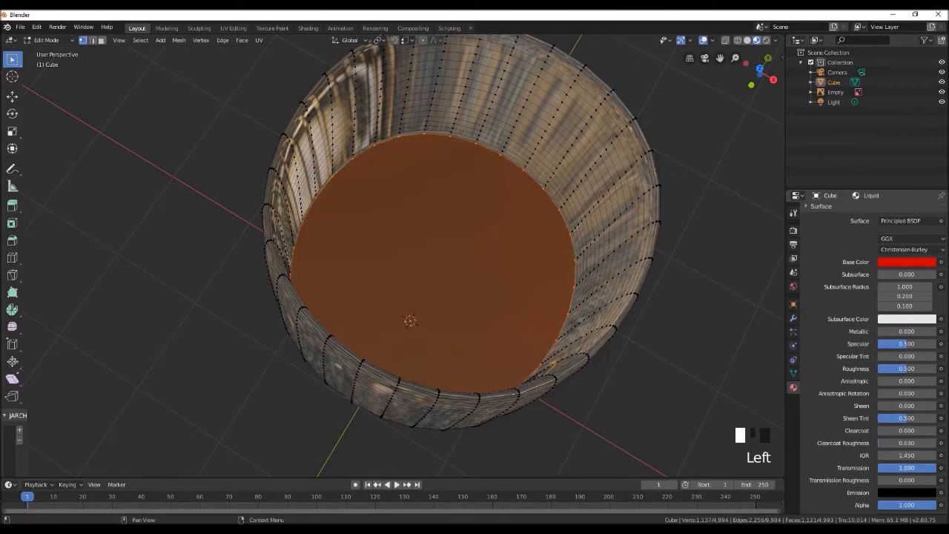
pyautogui.moveTo(906, 368); pyautogui.dragTo(878, 369)
pyautogui.moveTo(745, 271); pyautogui.dragTo(696, 211, button='middle')
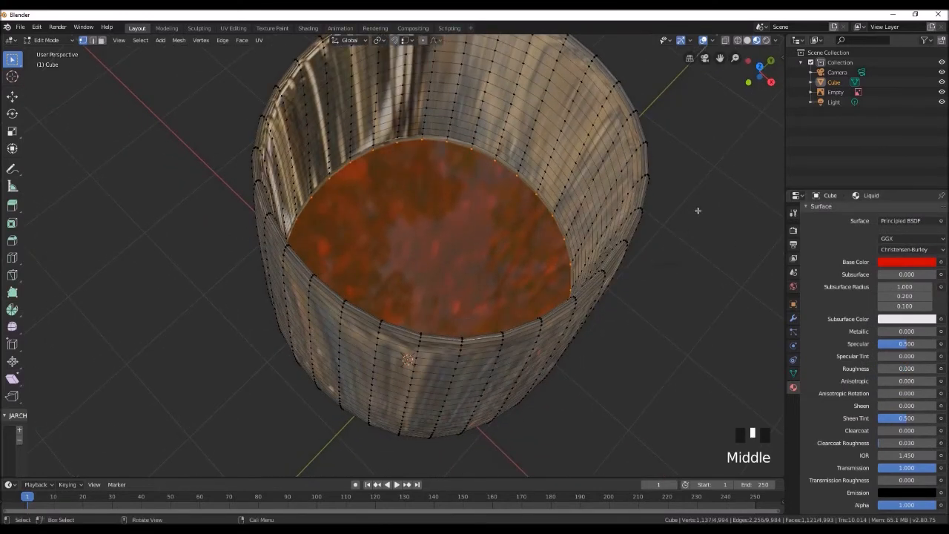
# - Leave edit mode, show the face orientation overlay and return the viewport to solid shading
pyautogui.press('Tab')
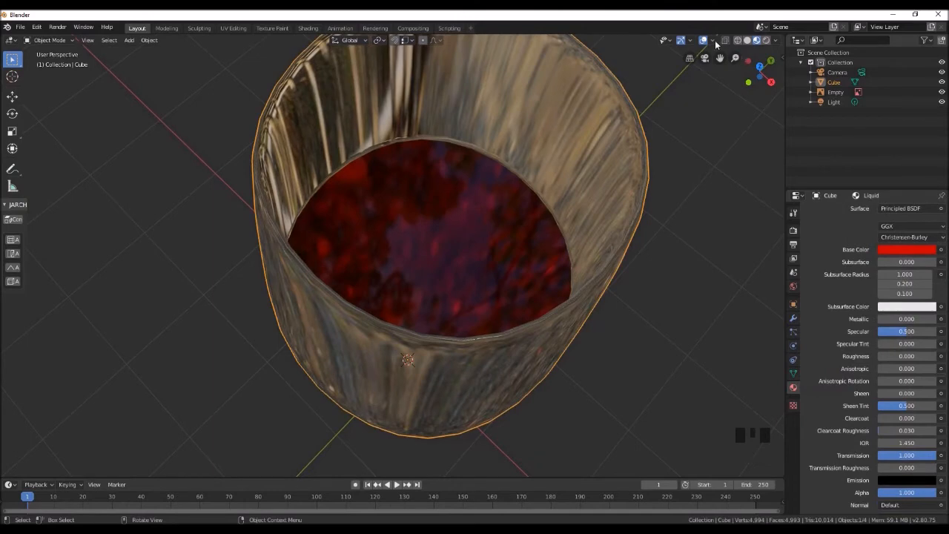
pyautogui.click(713, 41)
pyautogui.click(653, 230)
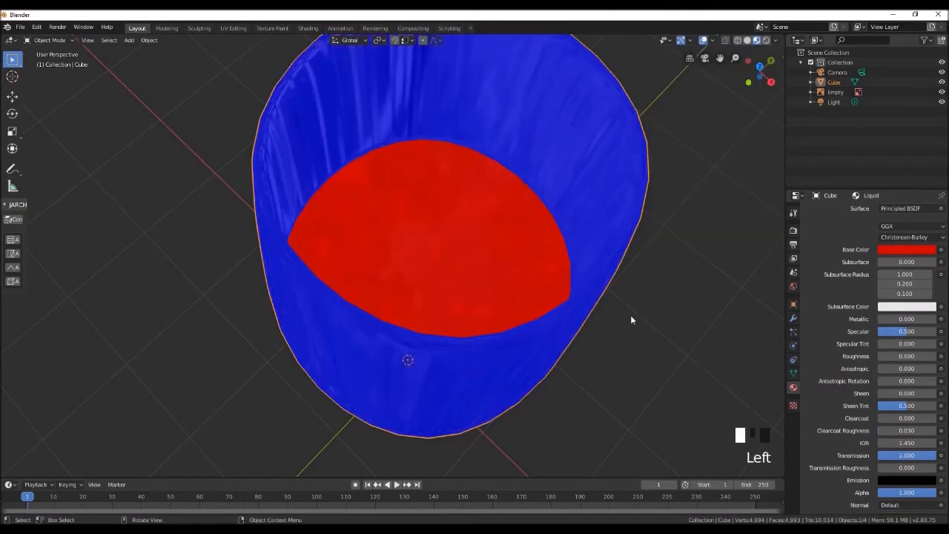
pyautogui.click(746, 41)
# - Recalculate the normals of the selected wine faces to the outside in edit mode, then return to object mode
pyautogui.press('Tab')
pyautogui.moveTo(618, 278); pyautogui.dragTo(581, 296, button='middle')
pyautogui.click(179, 40)
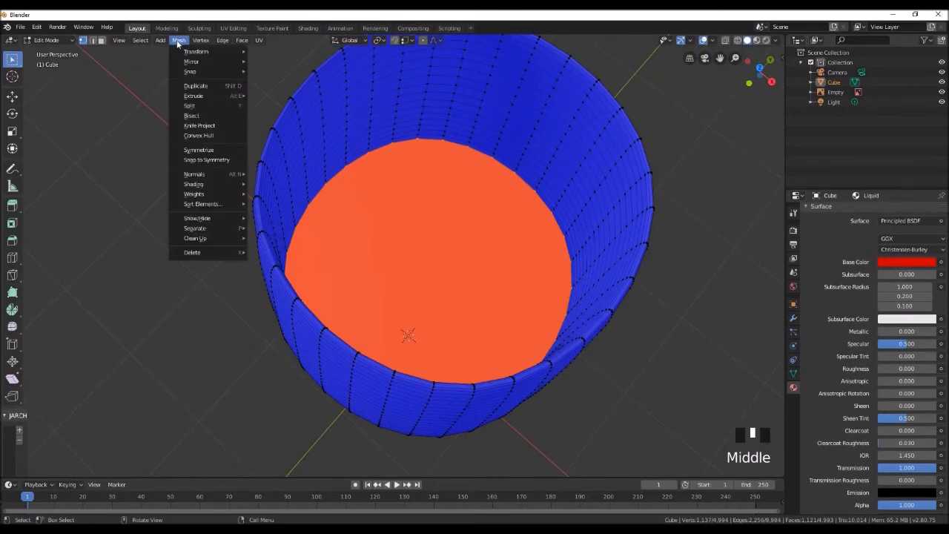
pyautogui.moveTo(215, 175)
pyautogui.click(285, 184)
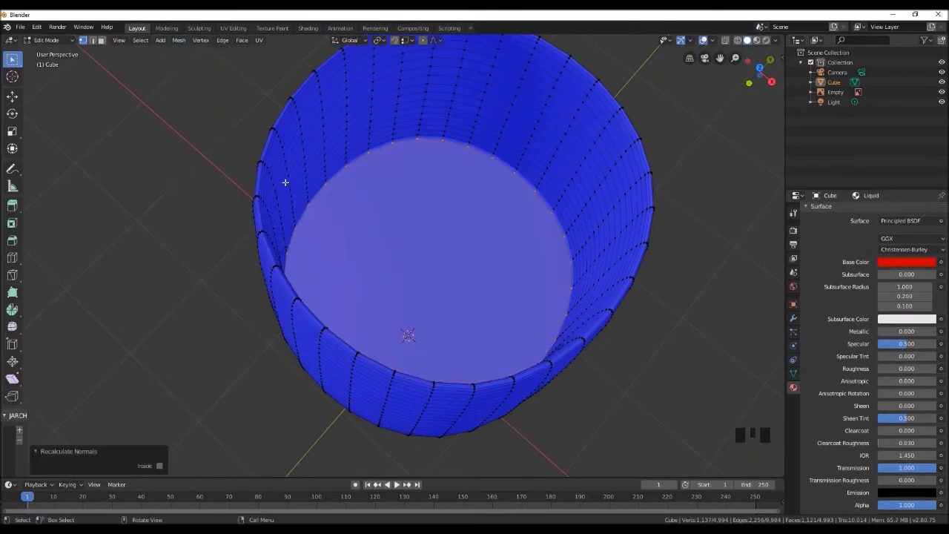
pyautogui.press('Tab')
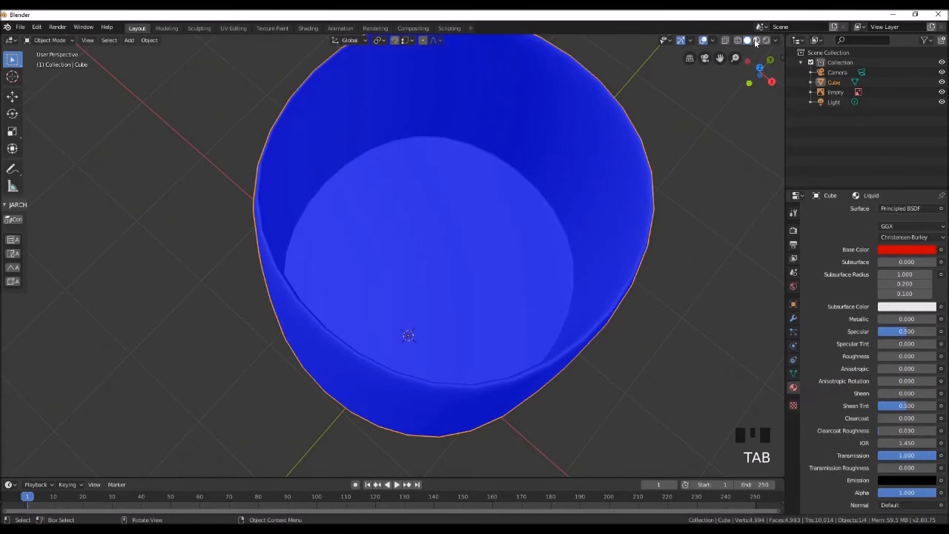
# - Hide the face orientation overlay and inspect the glass and wine in material preview and rendered shading
pyautogui.click(712, 40)
pyautogui.click(653, 219)
pyautogui.click(756, 40)
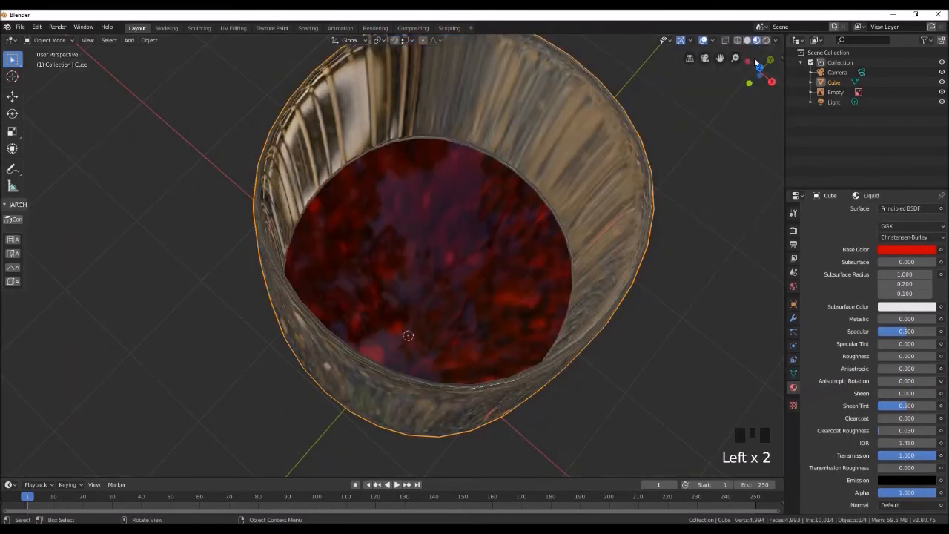
pyautogui.moveTo(649, 303); pyautogui.dragTo(623, 330, button='middle')
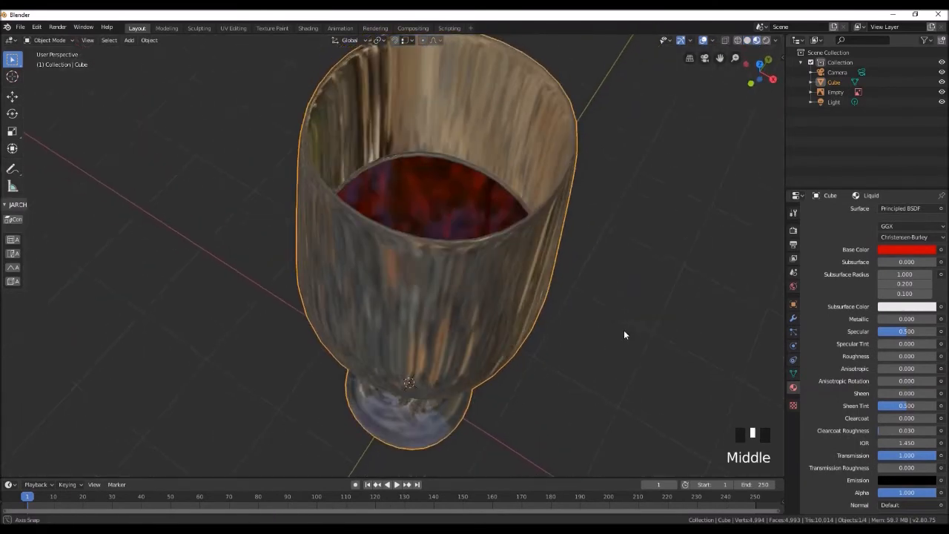
pyautogui.click(767, 43)
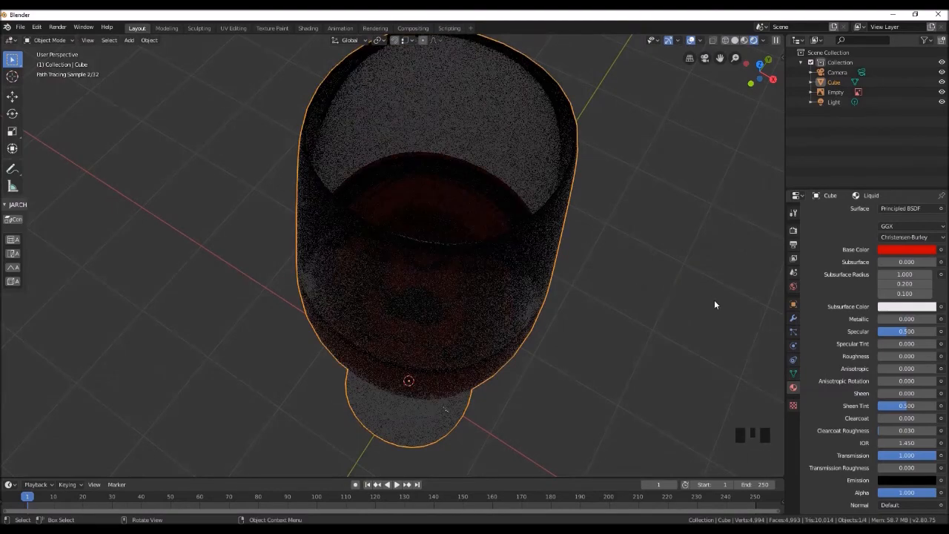
# - Add a plane with a size of 20 m under the glass and return the viewport to material preview shading
pyautogui.hotkey('shift', 'a')
pyautogui.moveTo(594, 248)
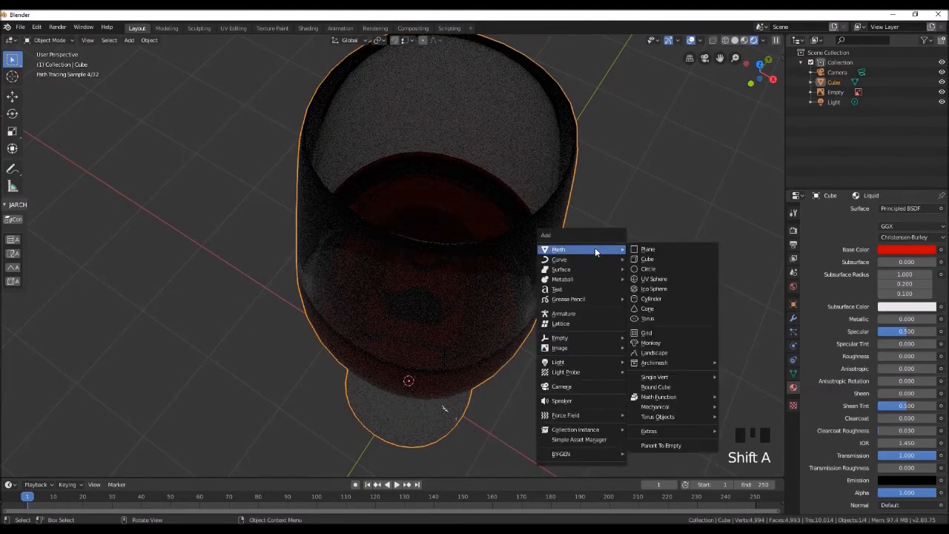
pyautogui.click(666, 252)
pyautogui.click(131, 382)
pyautogui.write('20m')
pyautogui.press('Return')
pyautogui.moveTo(486, 300)
pyautogui.mouseDown(button='middle')
pyautogui.moveTo(467, 311)
pyautogui.moveTo(473, 300)
pyautogui.mouseUp(button='middle')
pyautogui.click(744, 40)
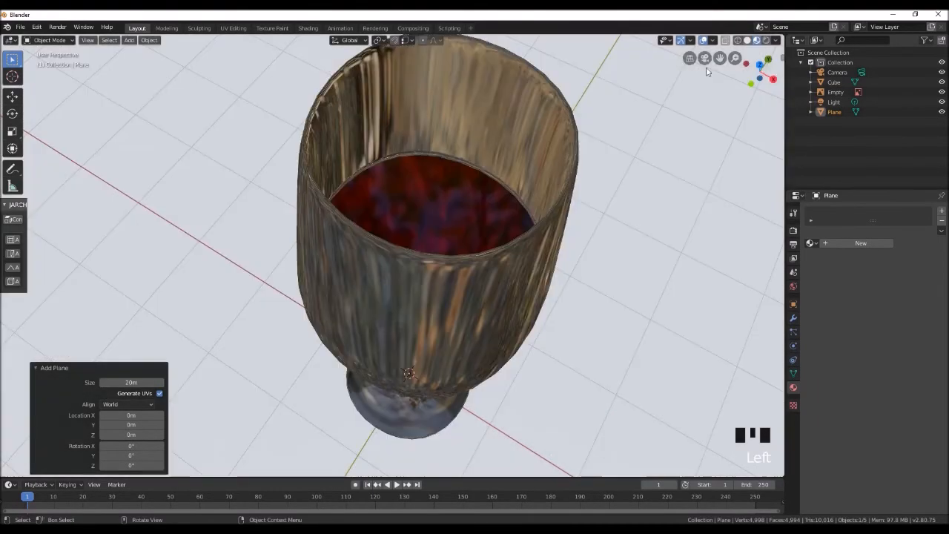
# - Select the glass, enlarge the timeline area and turn it into a shader editor framing the Liquid material's nodes
pyautogui.click(469, 296)
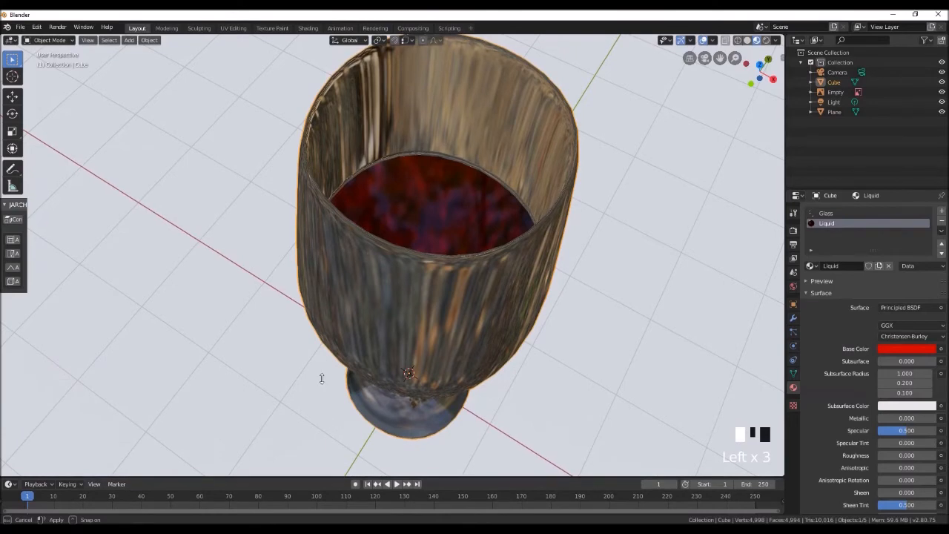
pyautogui.moveTo(44, 478); pyautogui.dragTo(44, 380)
pyautogui.click(8, 387)
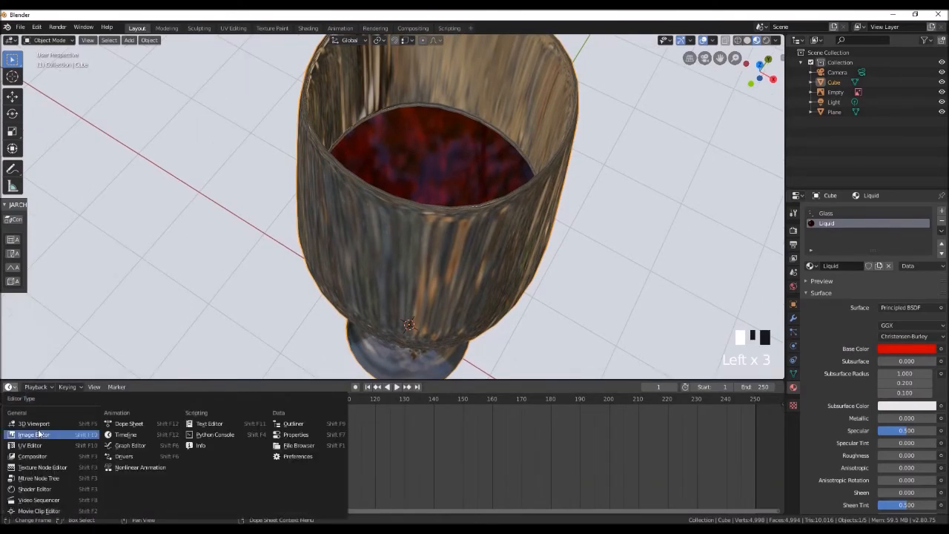
pyautogui.click(45, 487)
pyautogui.press('Home')
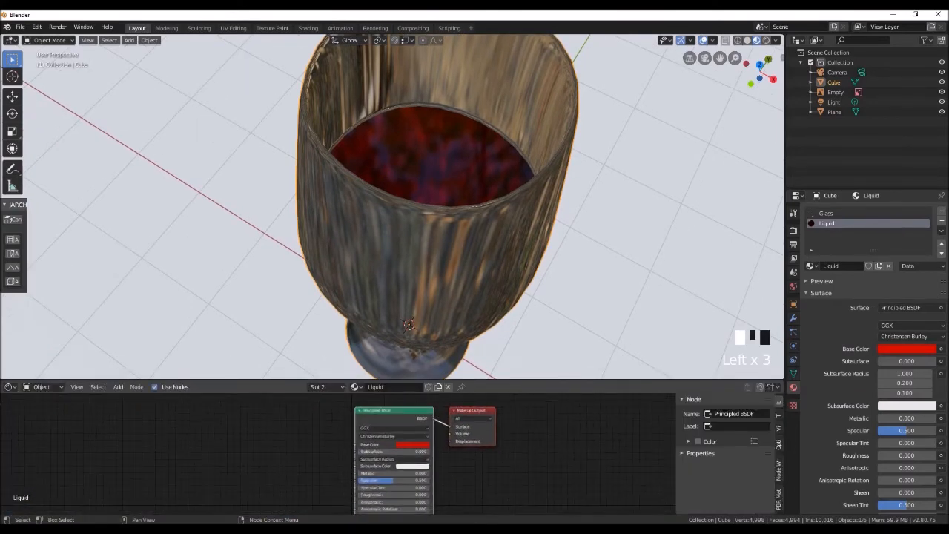
# - Add a Volume Absorption node to the Liquid material and connect its output to the Material Output's Volume input
pyautogui.click(119, 386)
pyautogui.click(131, 400)
pyautogui.write('volume')
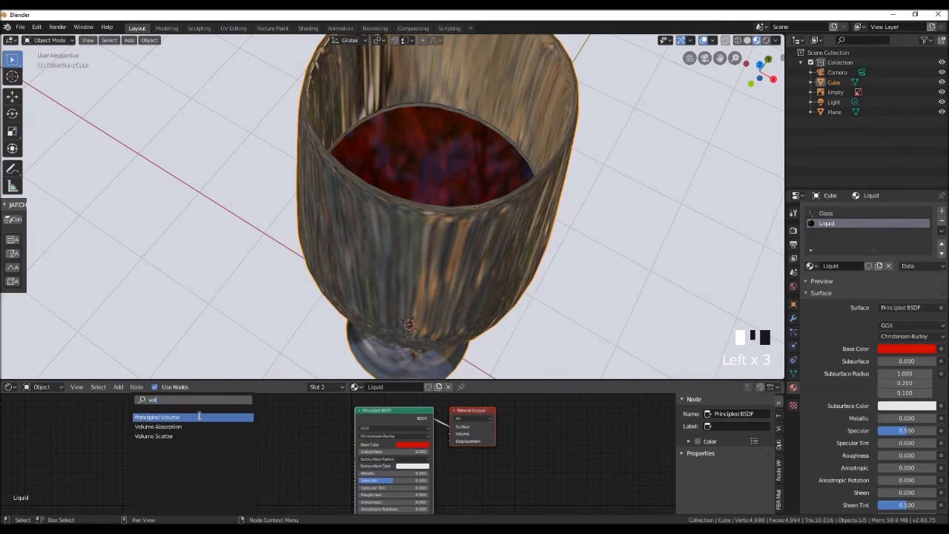
pyautogui.click(190, 425)
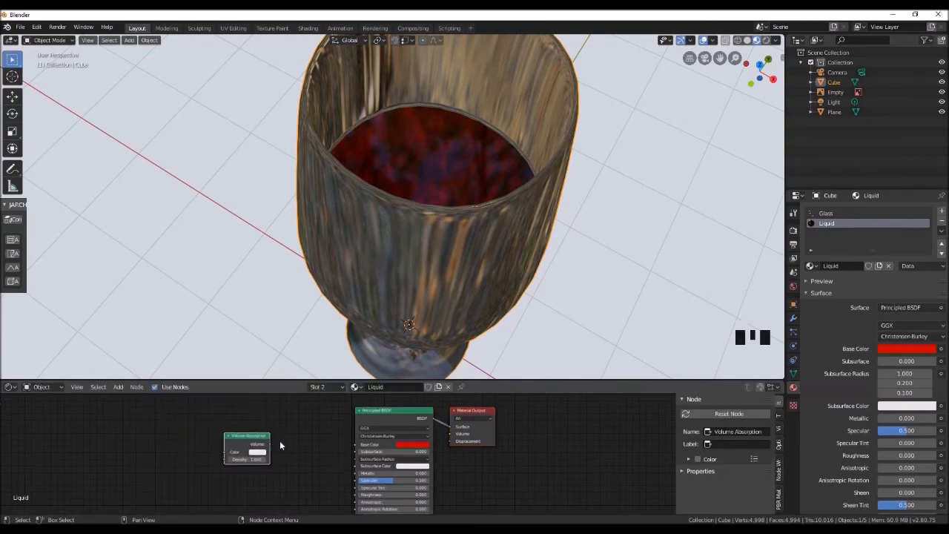
pyautogui.click(377, 478)
pyautogui.moveTo(308, 451); pyautogui.dragTo(361, 445)
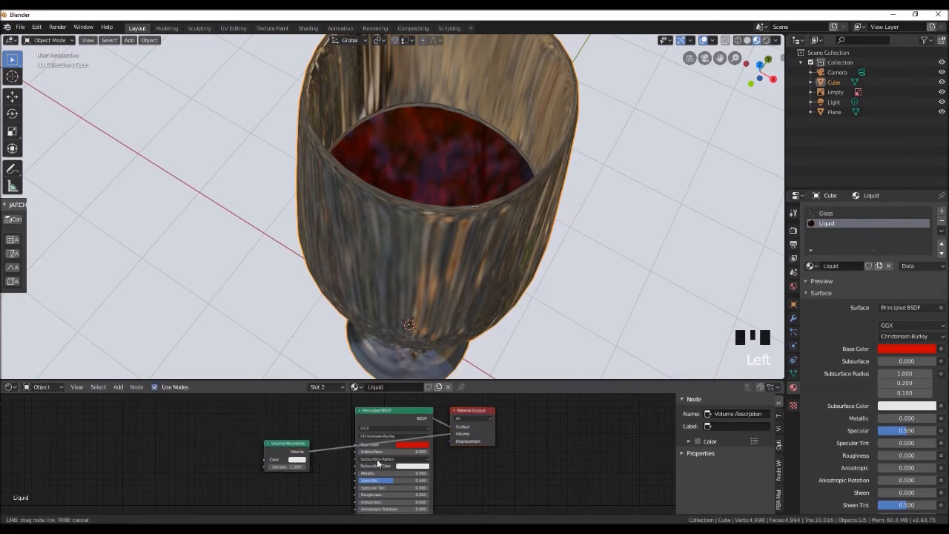
# - Set the Volume Absorption color to red 0.400, green 0.000 and blue 0.000, and its density to 0.300
pyautogui.scroll(2, 311, 484)
pyautogui.moveTo(311, 484); pyautogui.dragTo(324, 489, button='middle')
pyautogui.click(288, 470)
pyautogui.moveTo(435, 451); pyautogui.dragTo(294, 475)
pyautogui.click(294, 475)
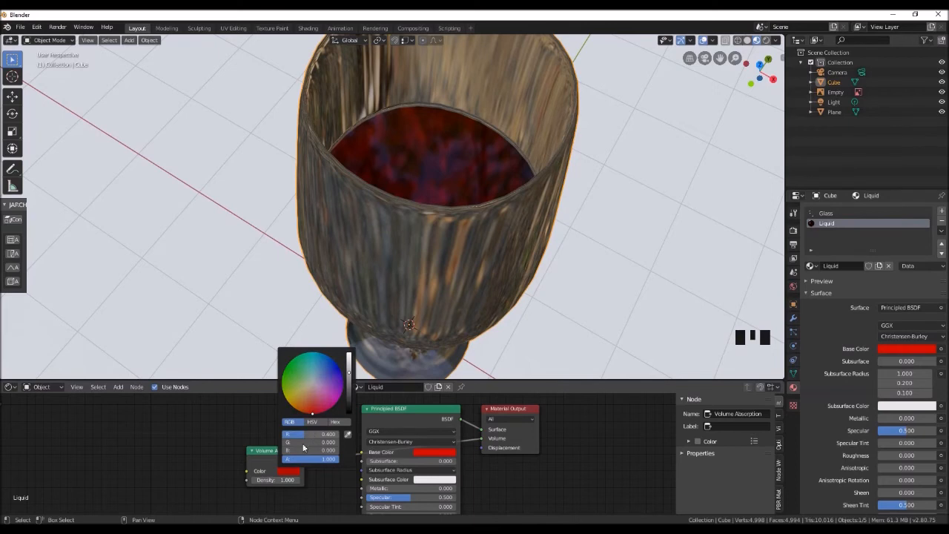
pyautogui.moveTo(276, 480); pyautogui.dragTo(252, 479)
pyautogui.click(272, 479)
pyautogui.press('Return')
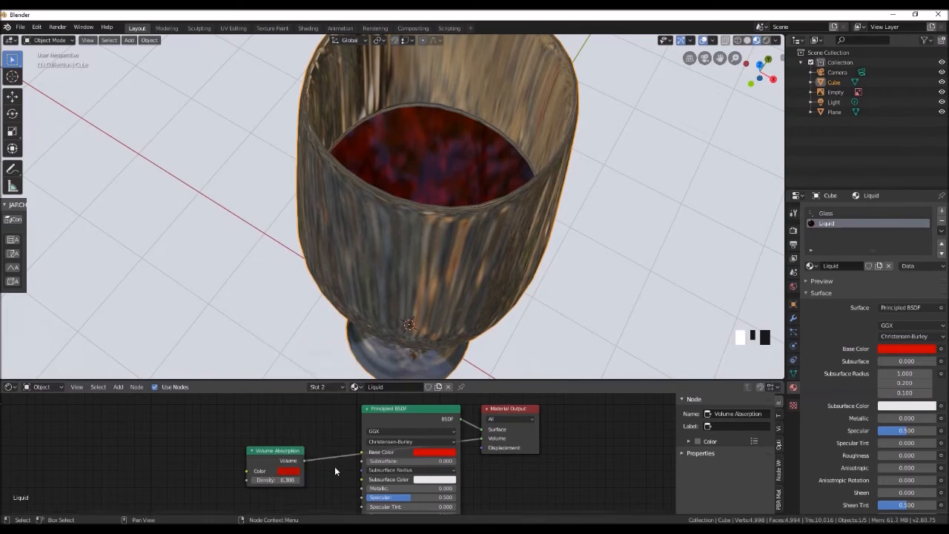
# - In solid shading, inset the wine's top face by 0.4 m and merge the inner face at its center
pyautogui.click(746, 41)
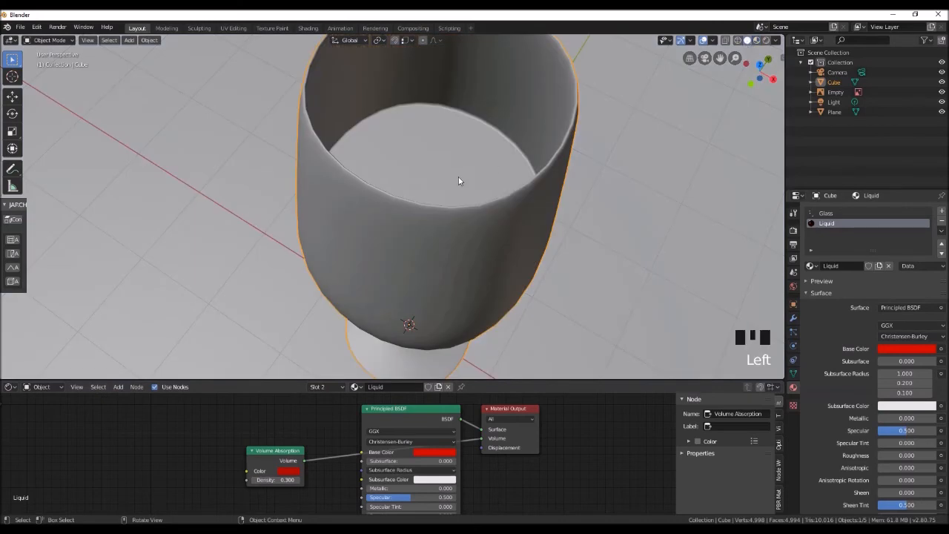
pyautogui.press('Tab')
pyautogui.moveTo(458, 176); pyautogui.dragTo(459, 185, button='middle')
pyautogui.press('3')
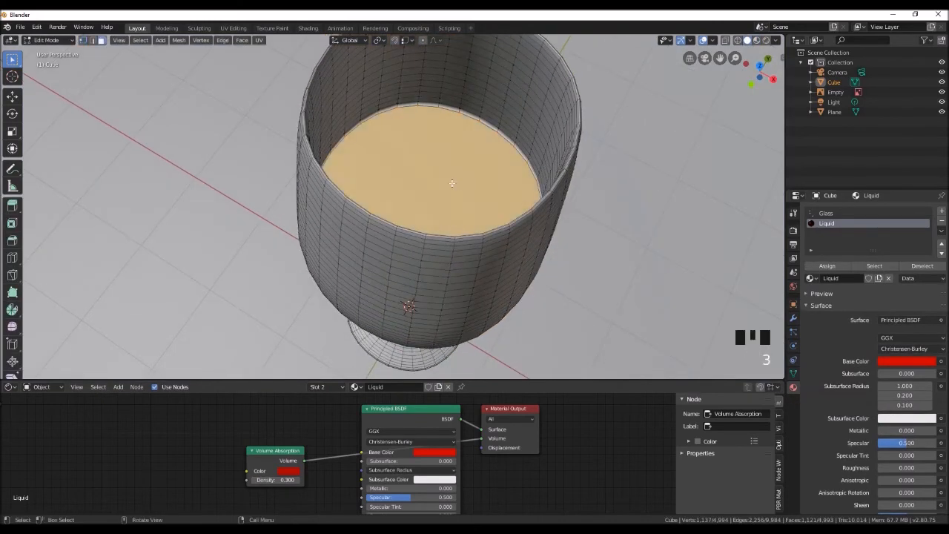
pyautogui.click(452, 183)
pyautogui.press('i')
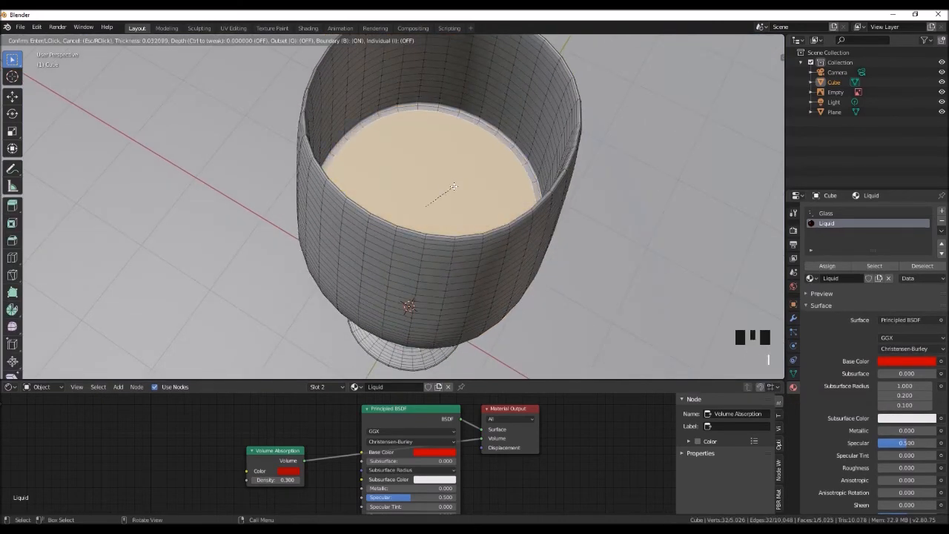
pyautogui.click(448, 191)
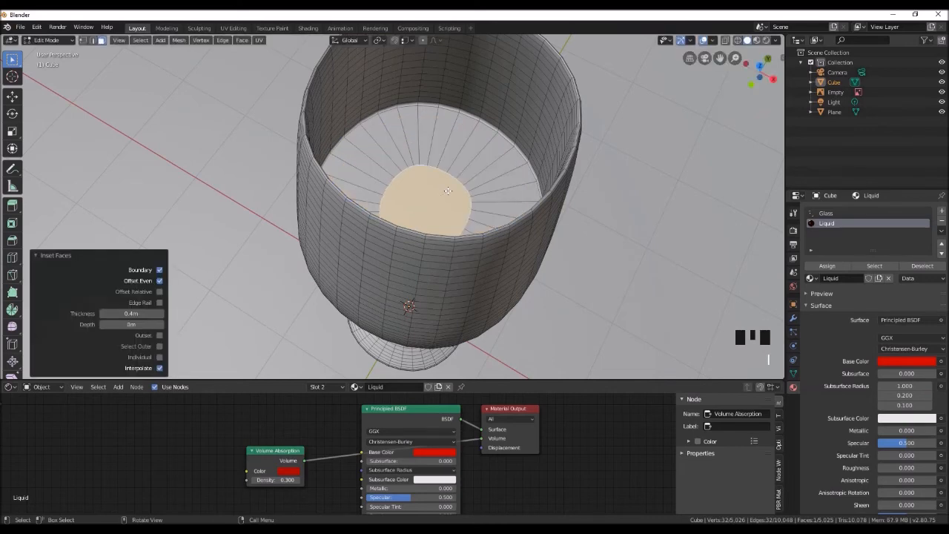
pyautogui.hotkey('alt', 'm')
pyautogui.click(447, 201)
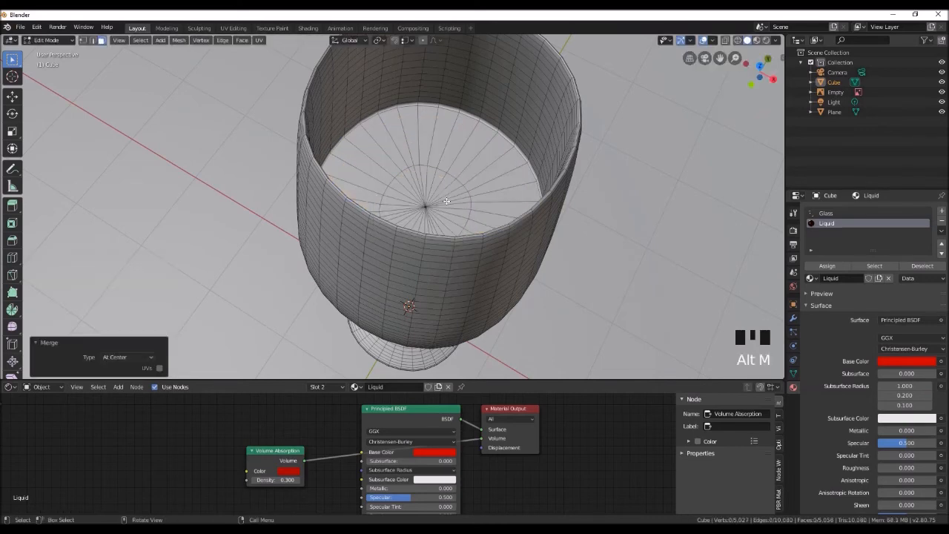
pyautogui.press('Tab')
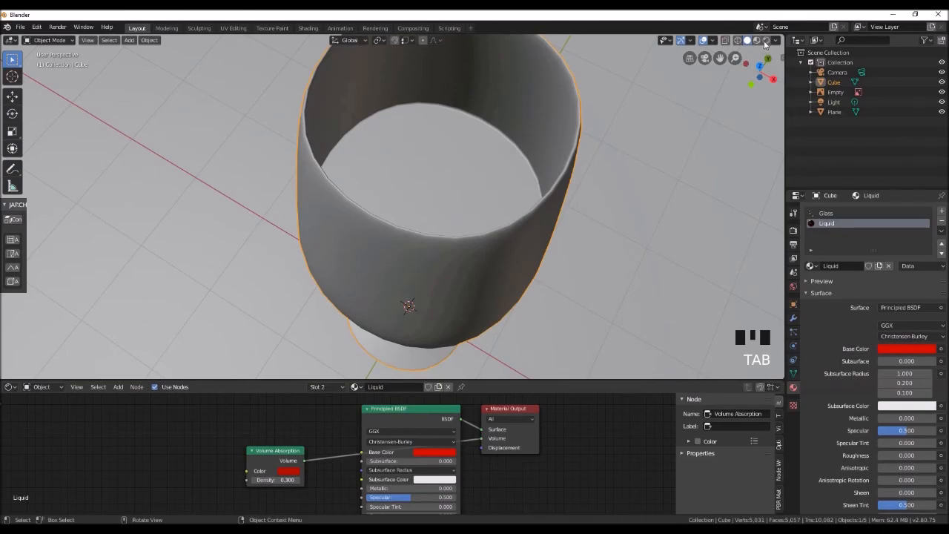
# - Show the glass and wine in rendered shading and shrink the shader editor to enlarge the viewport
pyautogui.click(764, 43)
pyautogui.moveTo(569, 256)
pyautogui.mouseDown(button='middle')
pyautogui.moveTo(534, 284)
pyautogui.moveTo(533, 273)
pyautogui.mouseUp(button='middle')
pyautogui.moveTo(498, 381); pyautogui.dragTo(498, 506)
pyautogui.moveTo(525, 378); pyautogui.dragTo(557, 368, button='middle')
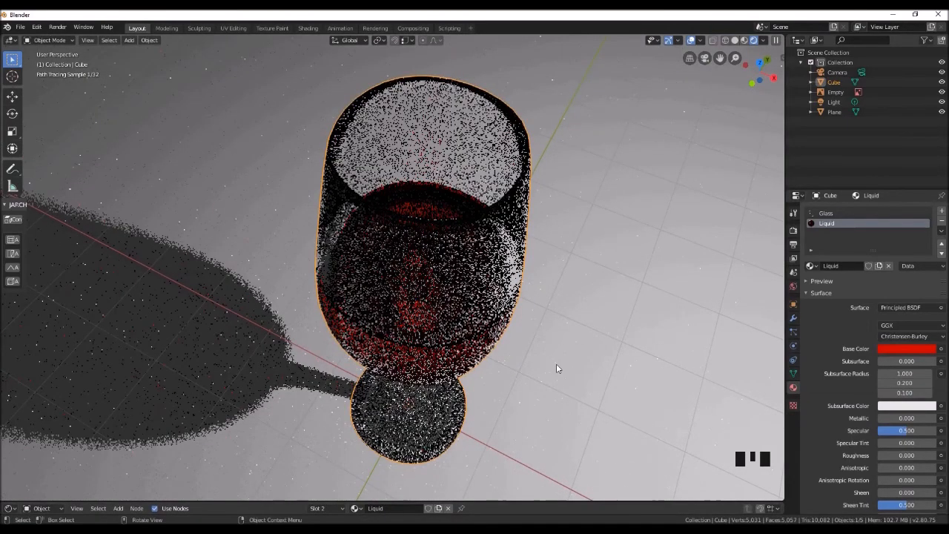